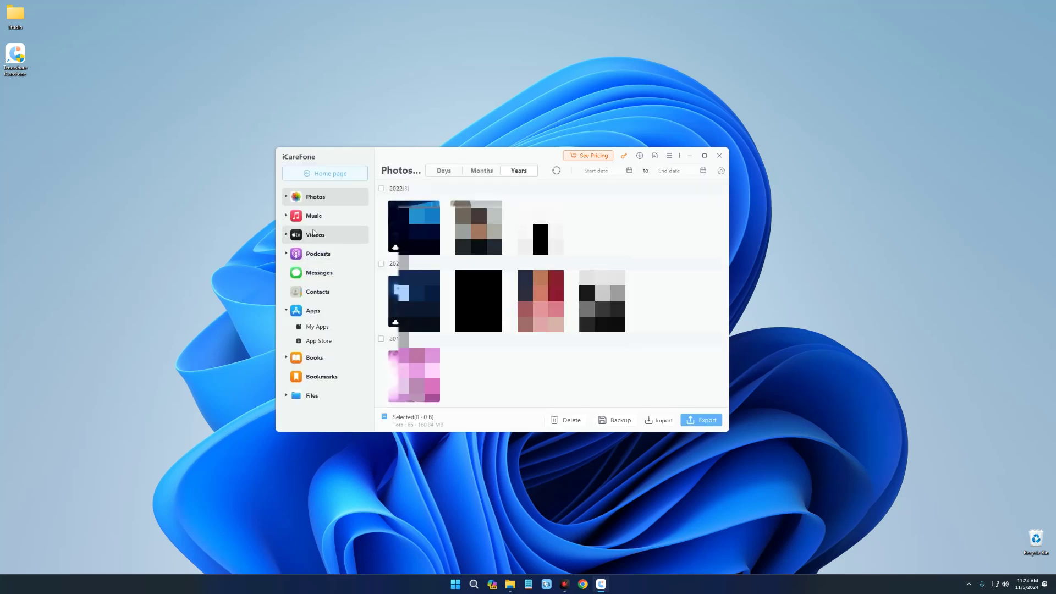
Browse the phone's Music, Podcasts, Messages and My Apps lists, ending on User files
click(321, 217)
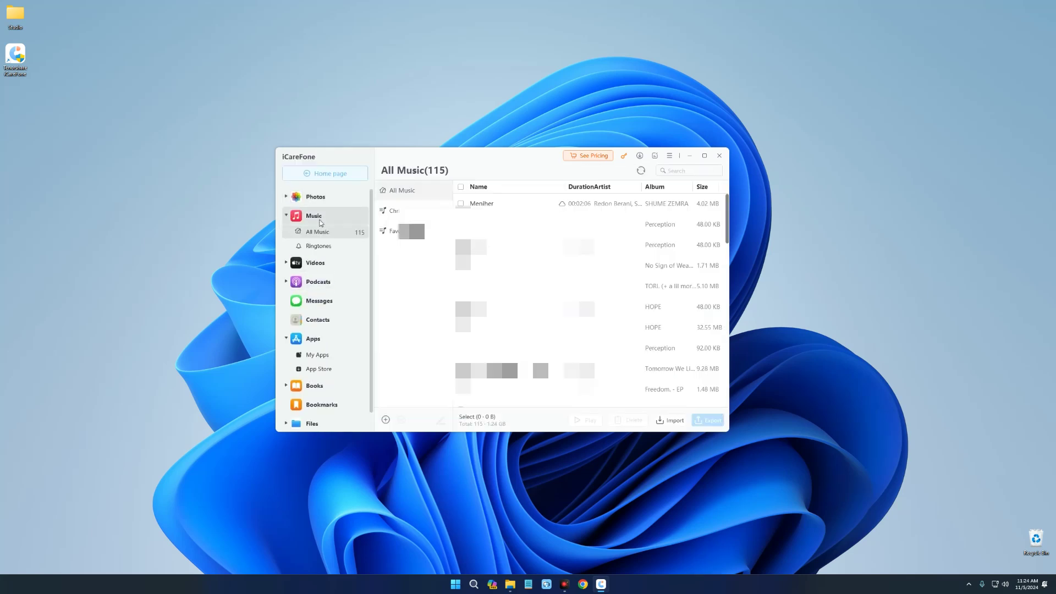
click(341, 263)
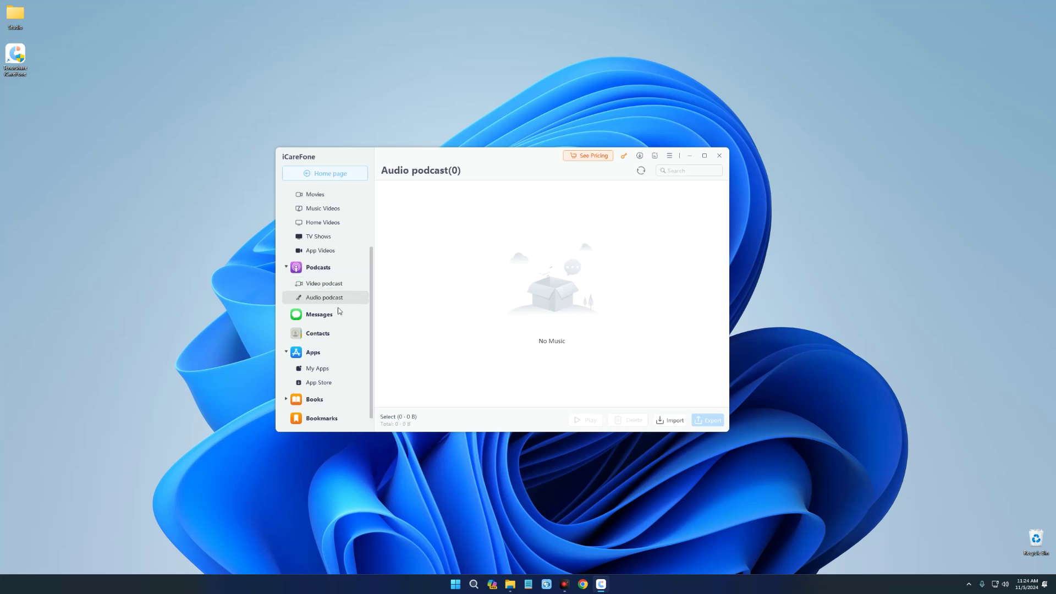
click(340, 312)
click(332, 371)
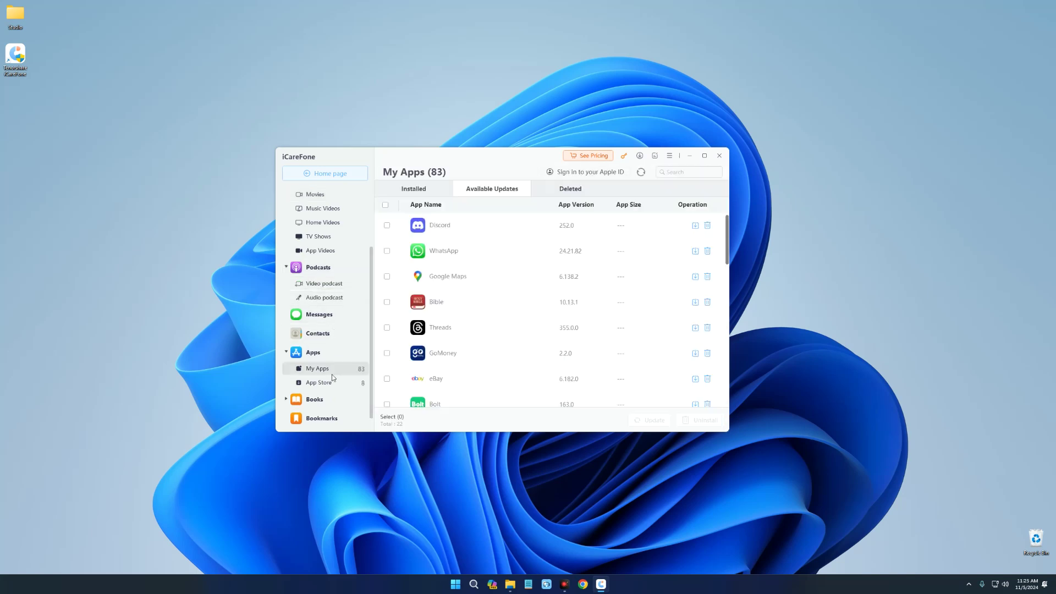
scroll(331, 376, down, 1)
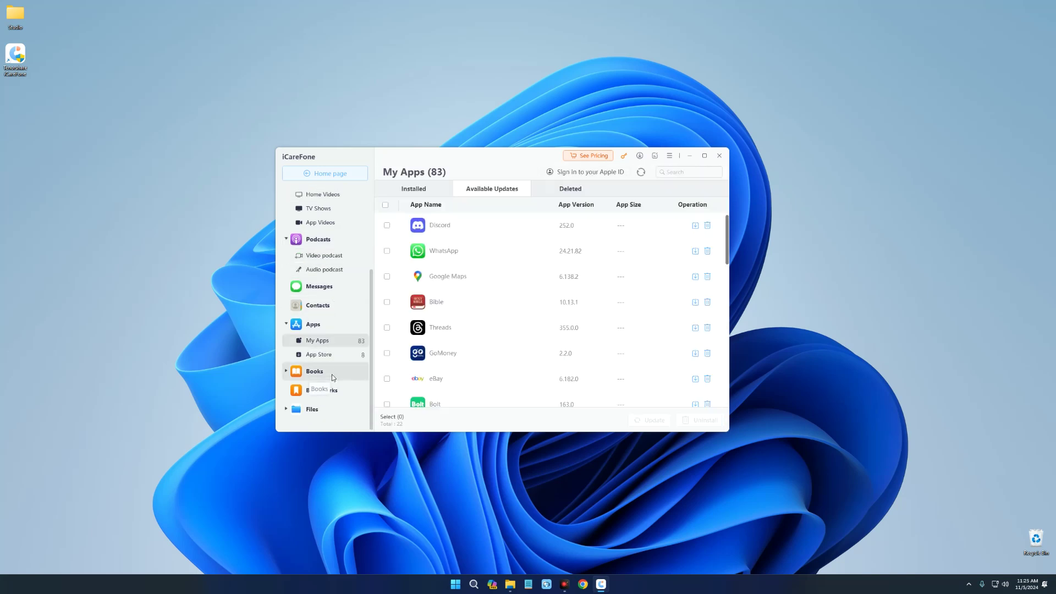
click(316, 409)
click(316, 408)
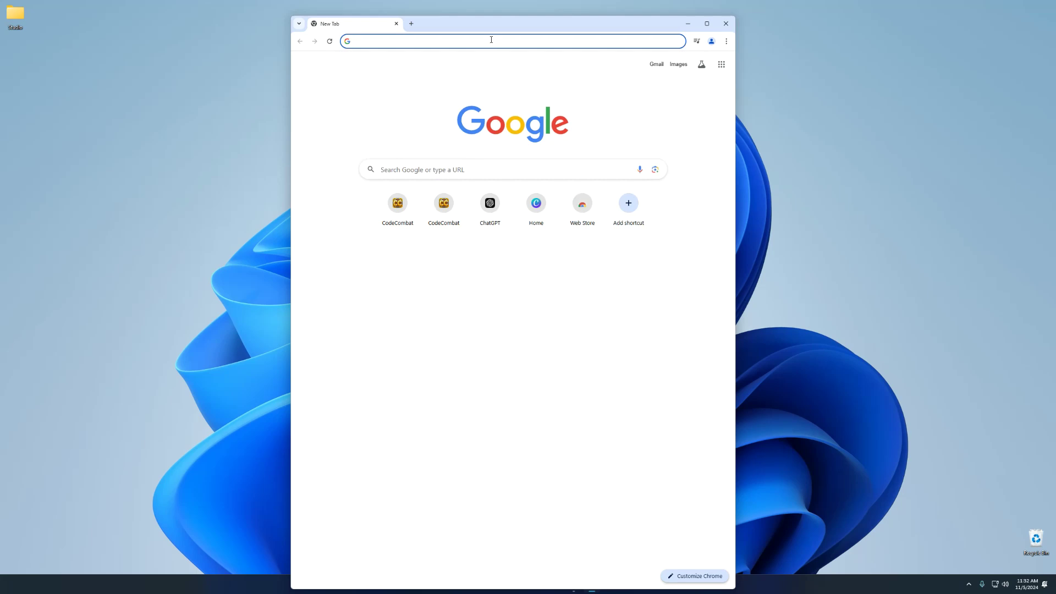
Search 'icarephone' and open the official Tenorshare iCareFone result in a maximized window
text(ica)
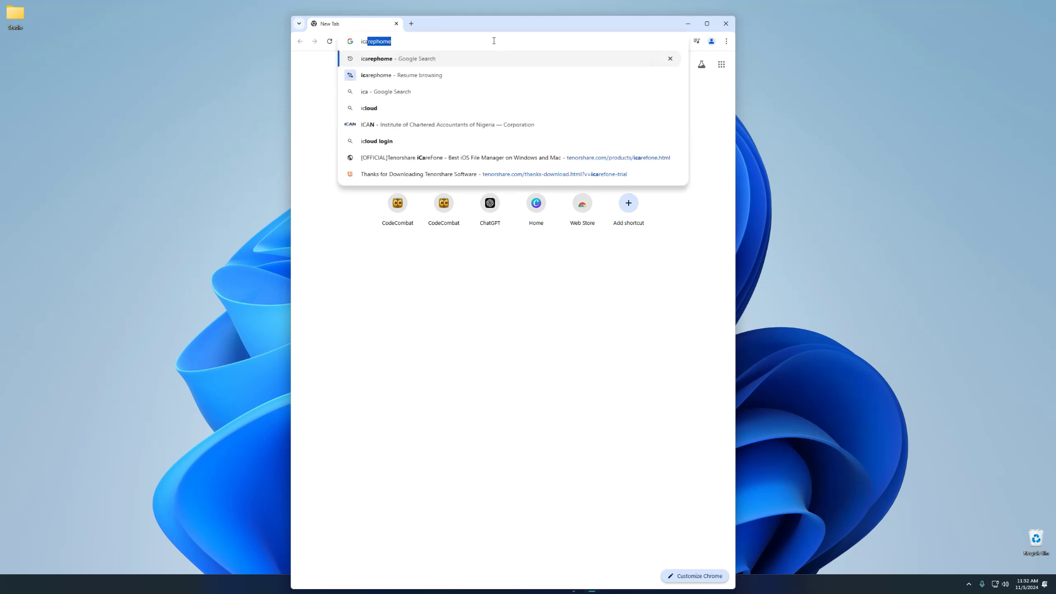
text(rephon)
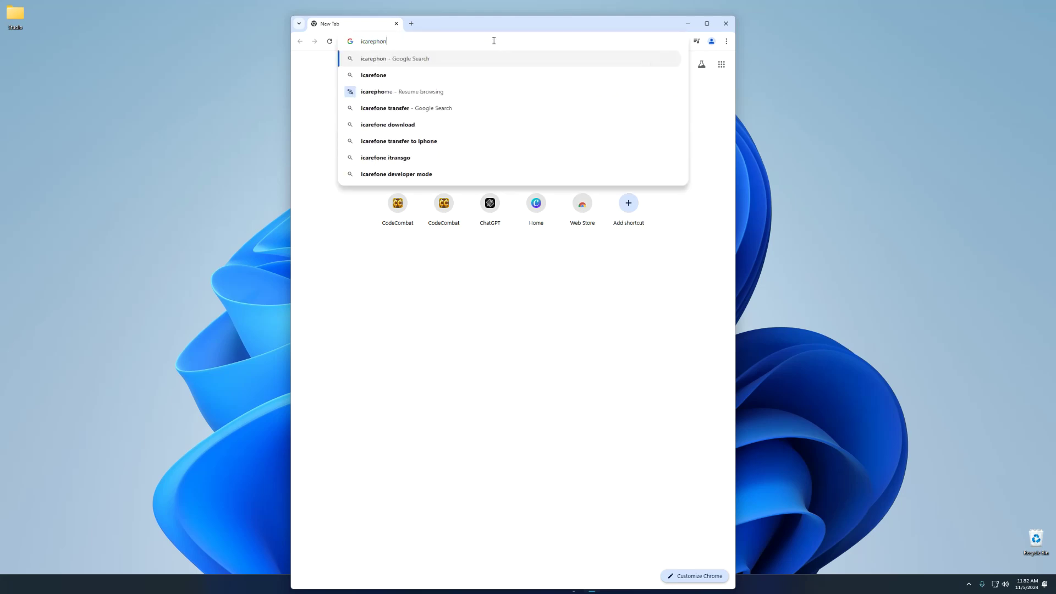
text(e)
key(Return)
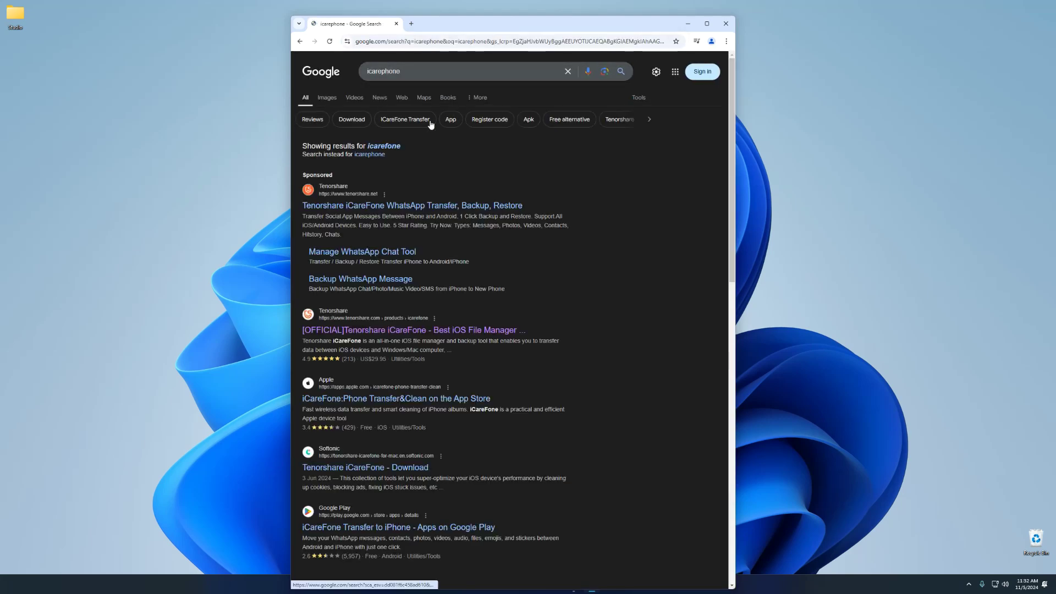
scroll(420, 163, down, 2)
click(412, 206)
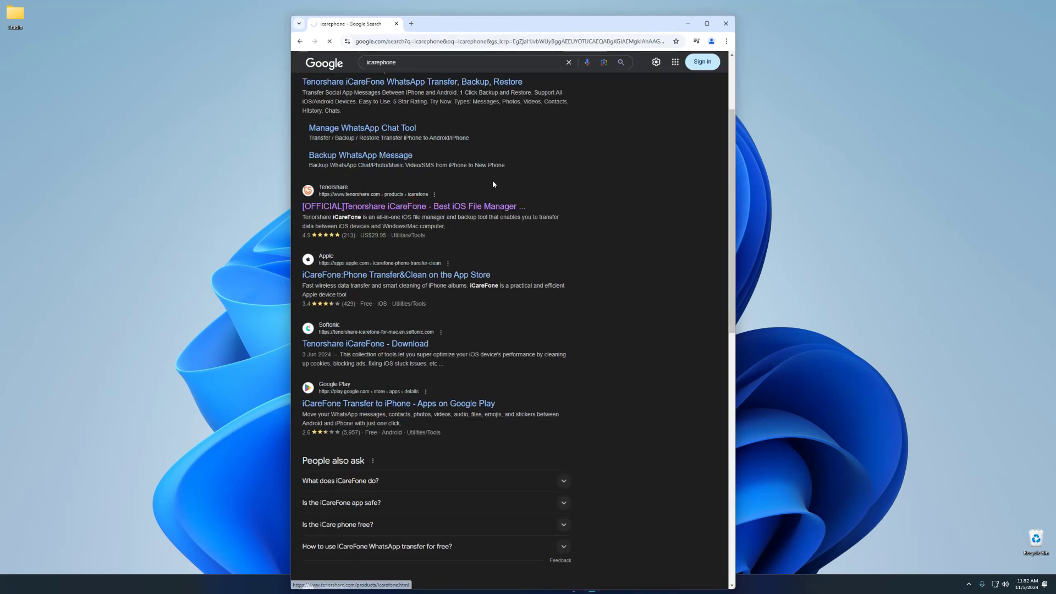
click(707, 24)
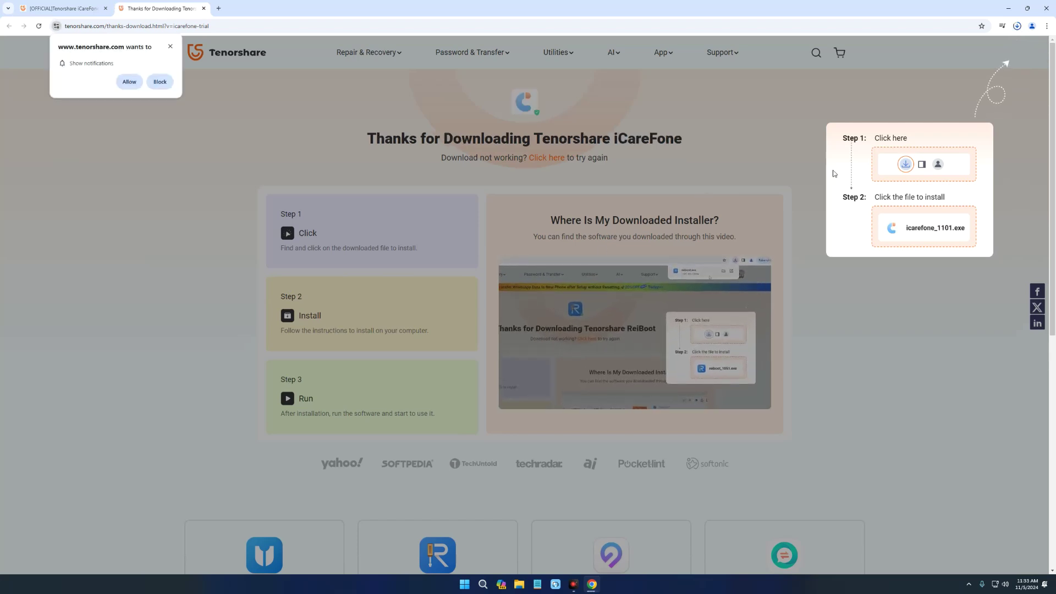
Confirm the iCareFone installer download in Chrome's download bubble
click(1018, 26)
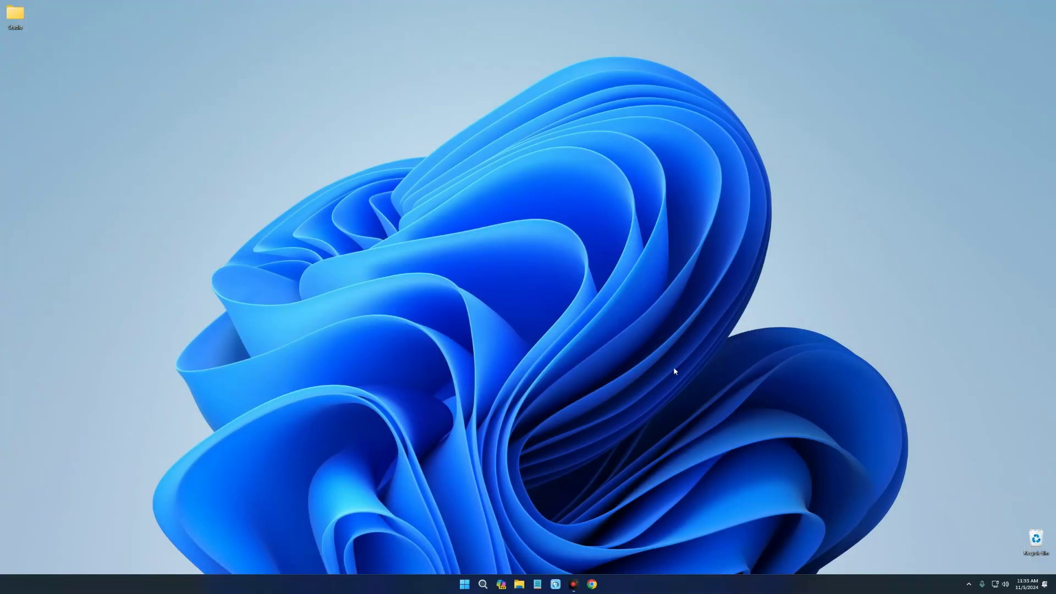
Launch the downloaded icarefone installer from the Downloads folder
key(super+e)
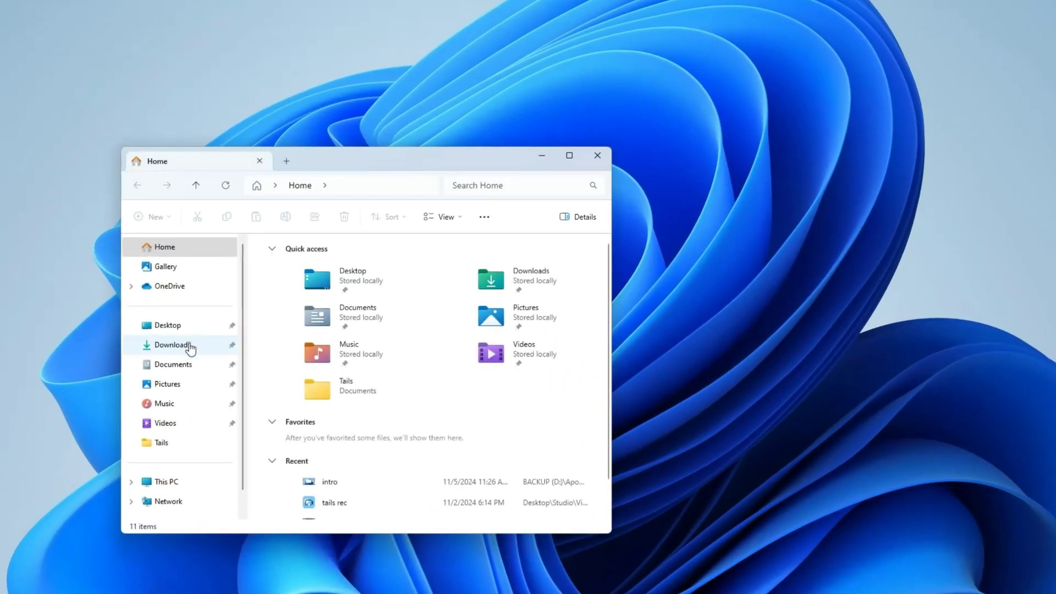
click(190, 345)
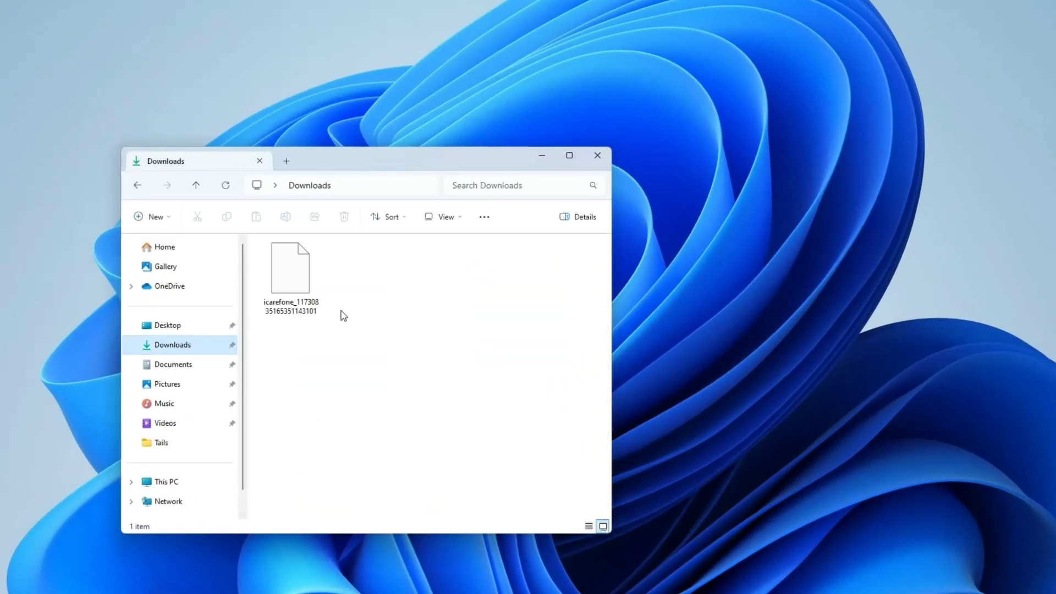
click(306, 287)
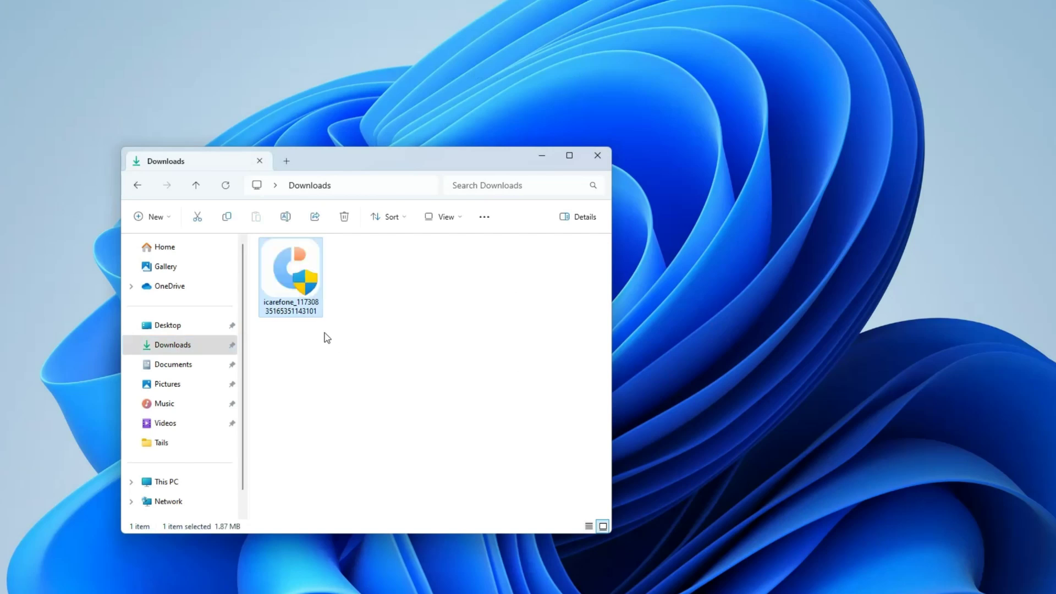
double_click(293, 283)
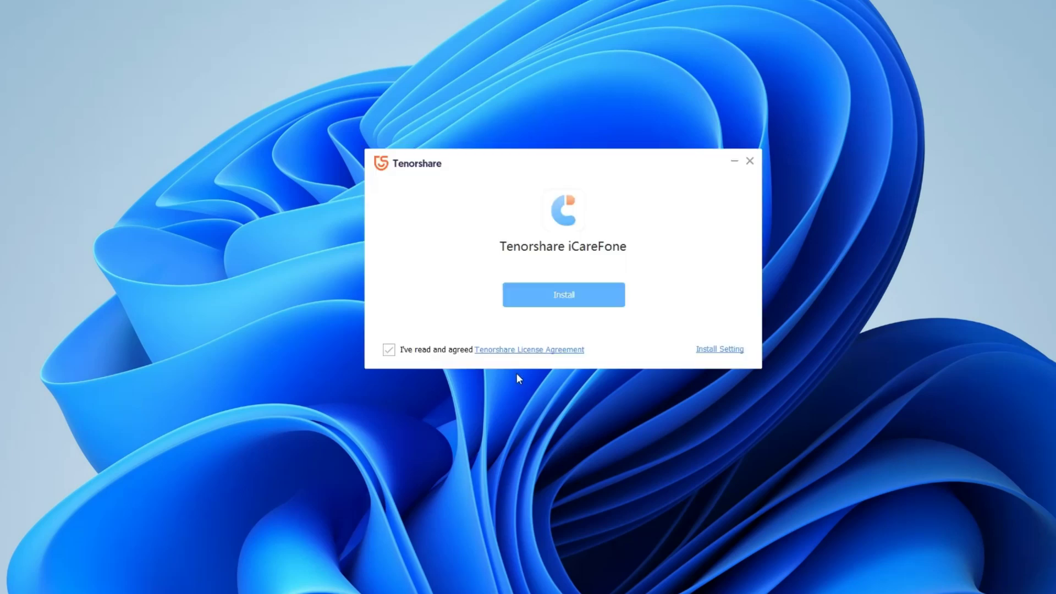
Install iCareFone and launch it once installation completes
click(578, 304)
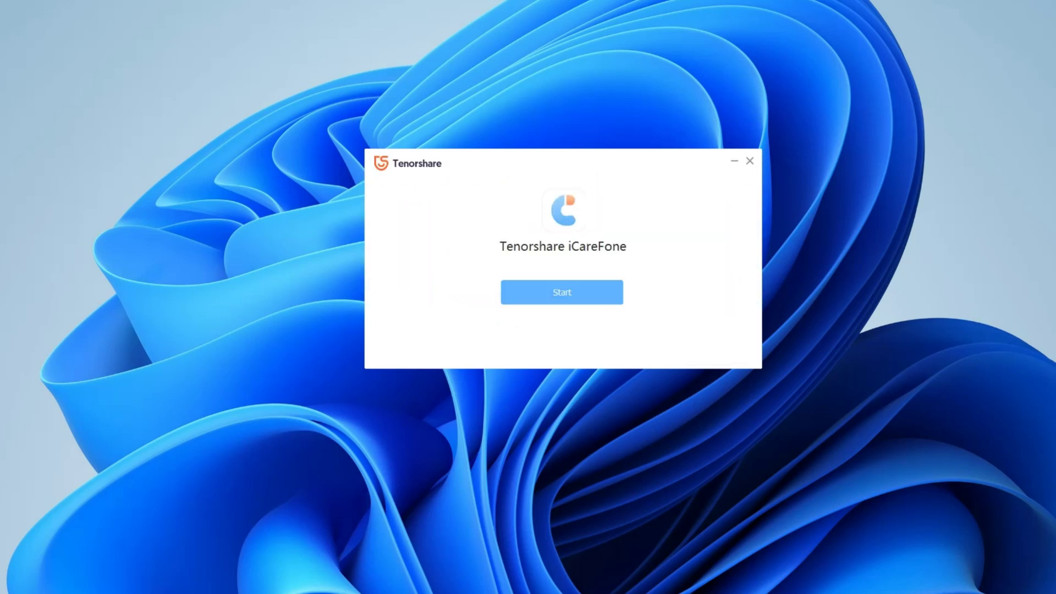
click(543, 297)
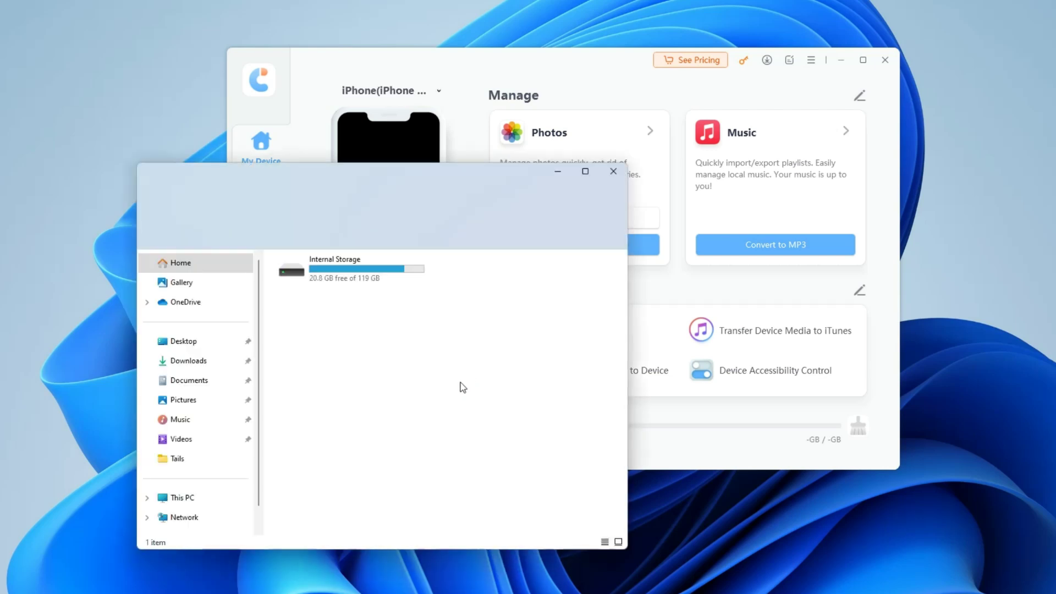
Close the popped-up File Explorer window and show the iPhone's Photos Library
key(alt+F4)
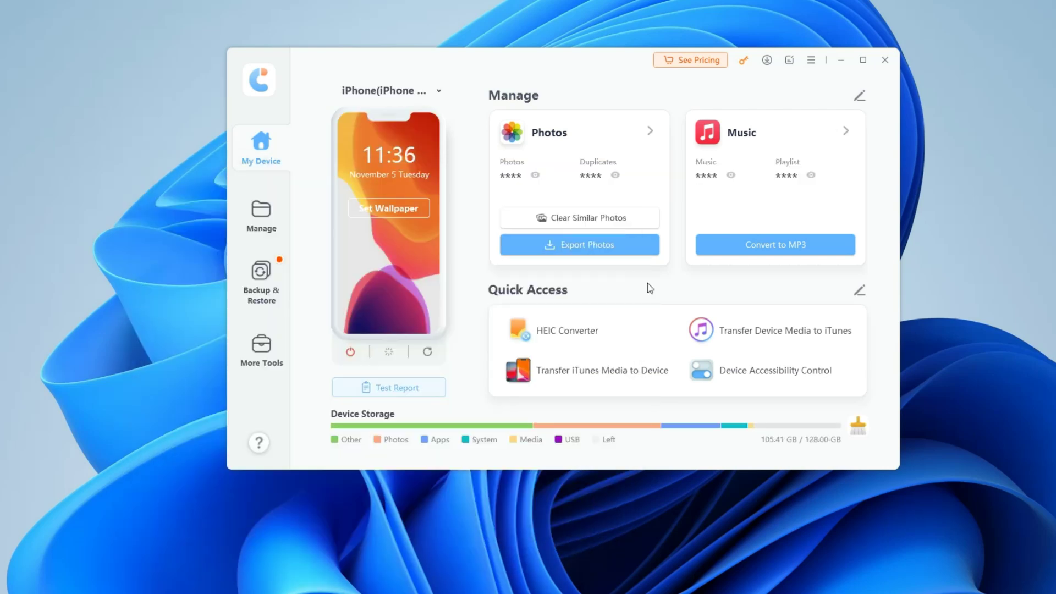
click(260, 212)
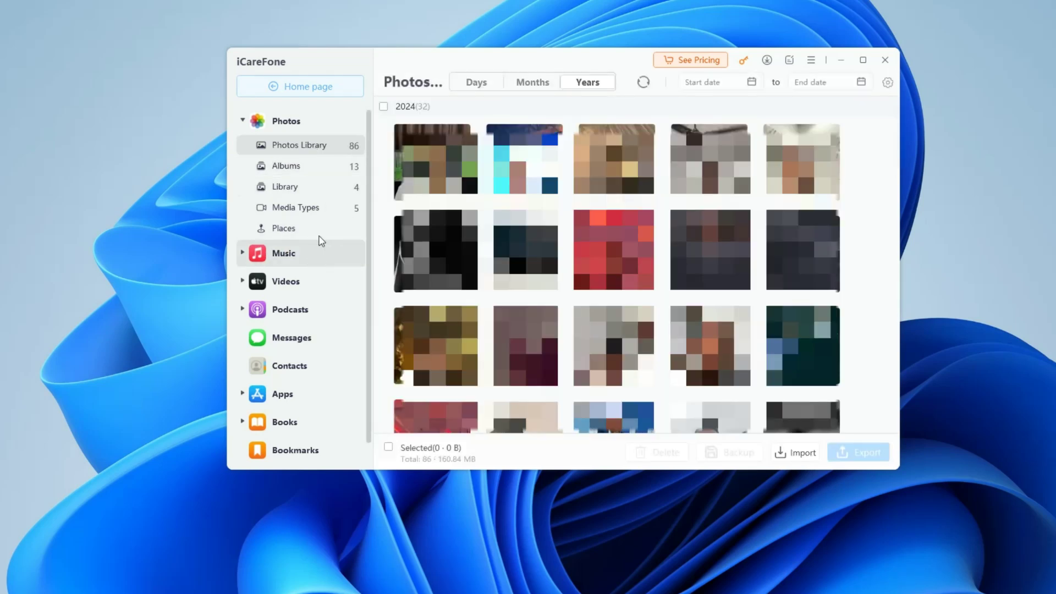
Scroll through the phone's 115-song music library
click(290, 263)
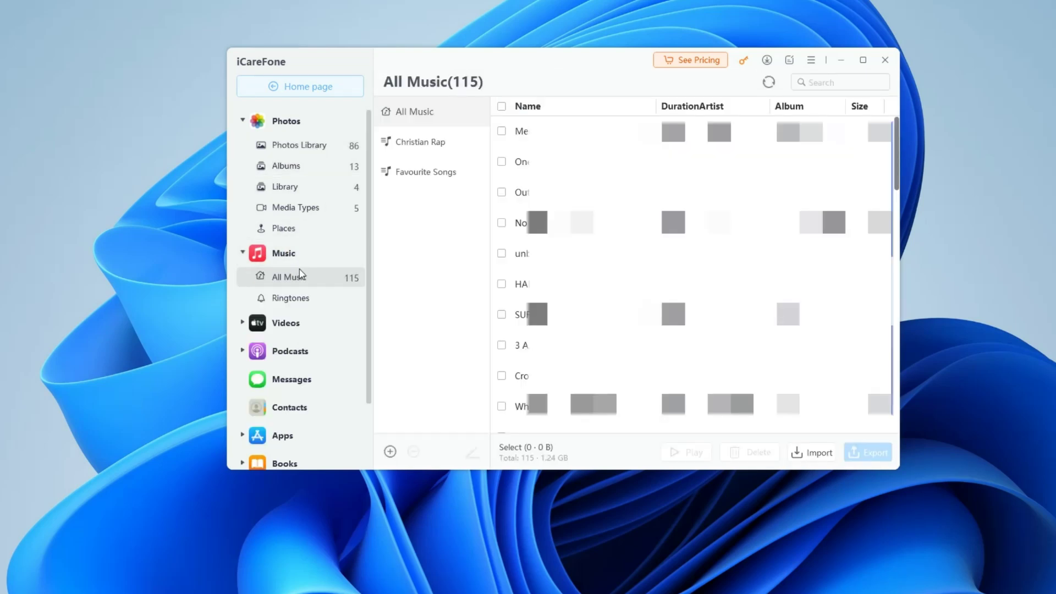
scroll(522, 226, down, 2)
scroll(523, 233, down, 4)
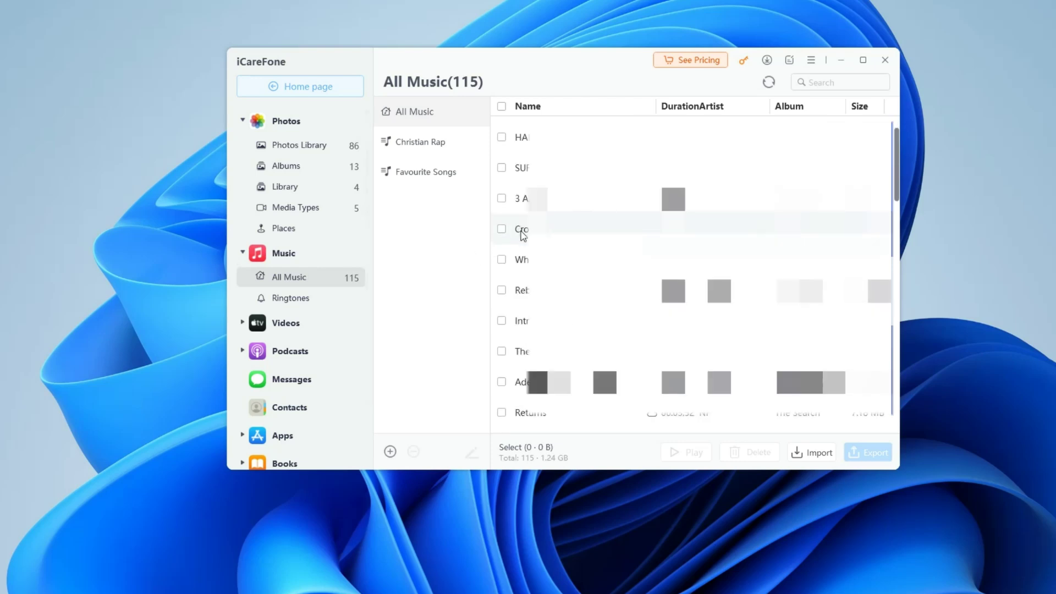
scroll(523, 236, down, 5)
scroll(522, 235, up, 10)
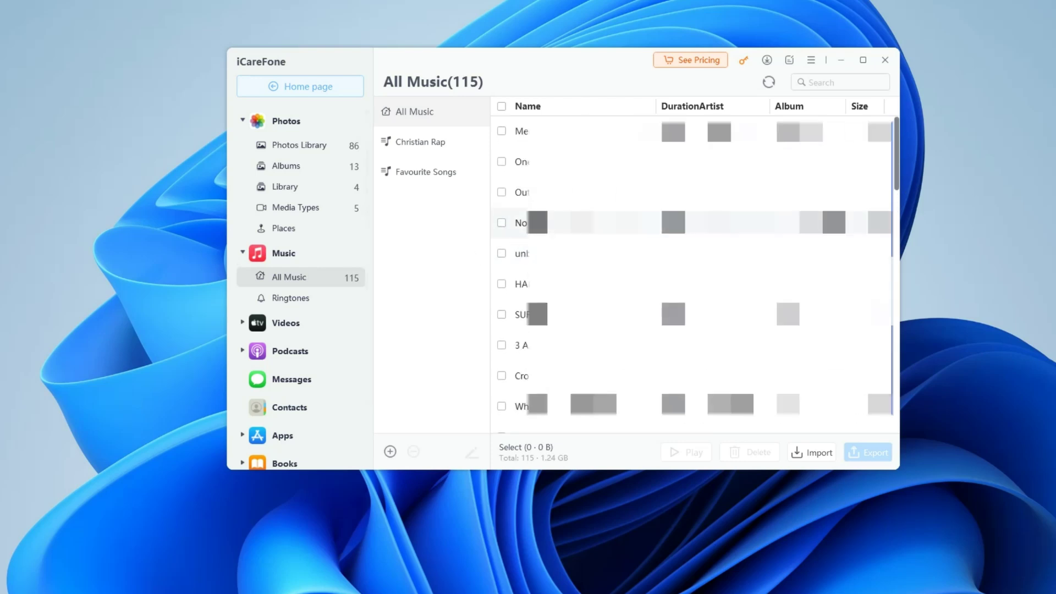
Check the empty Movies and Video podcast lists, then load Messages
click(330, 326)
click(311, 346)
scroll(319, 335, down, 3)
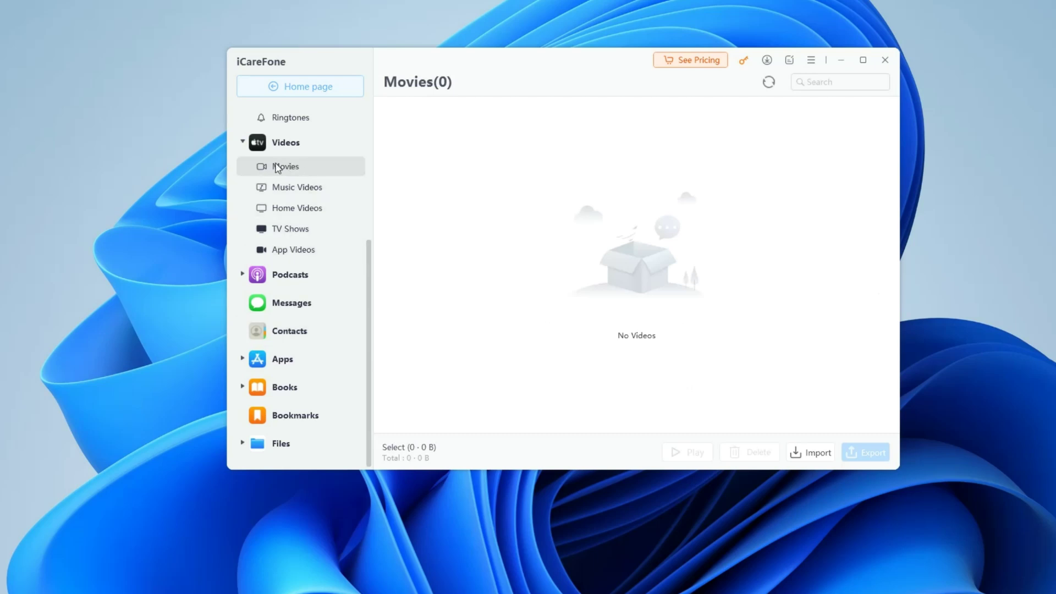
click(308, 278)
scroll(304, 302, down, 1)
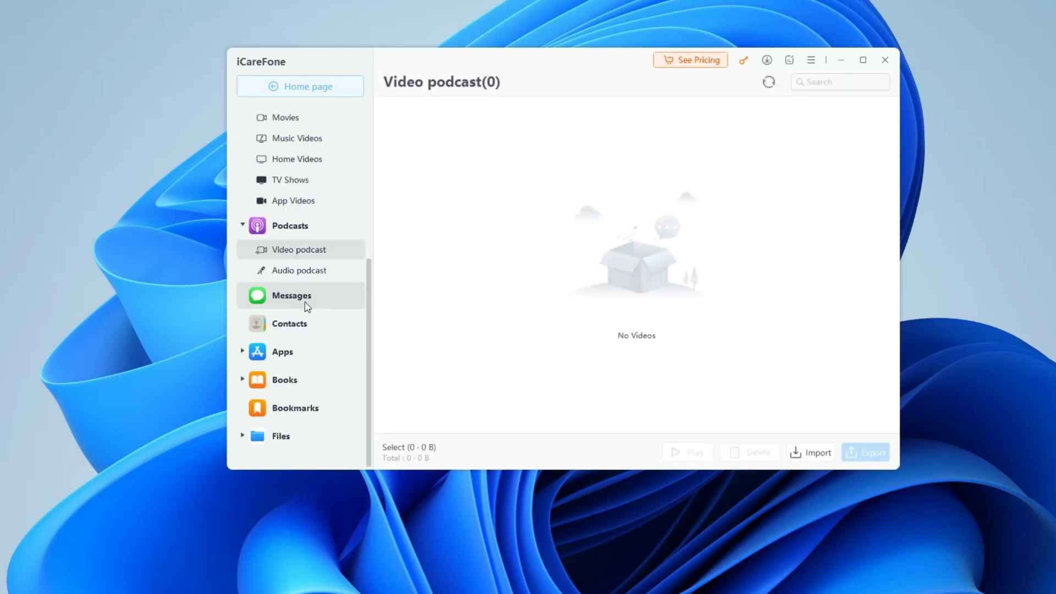
click(323, 298)
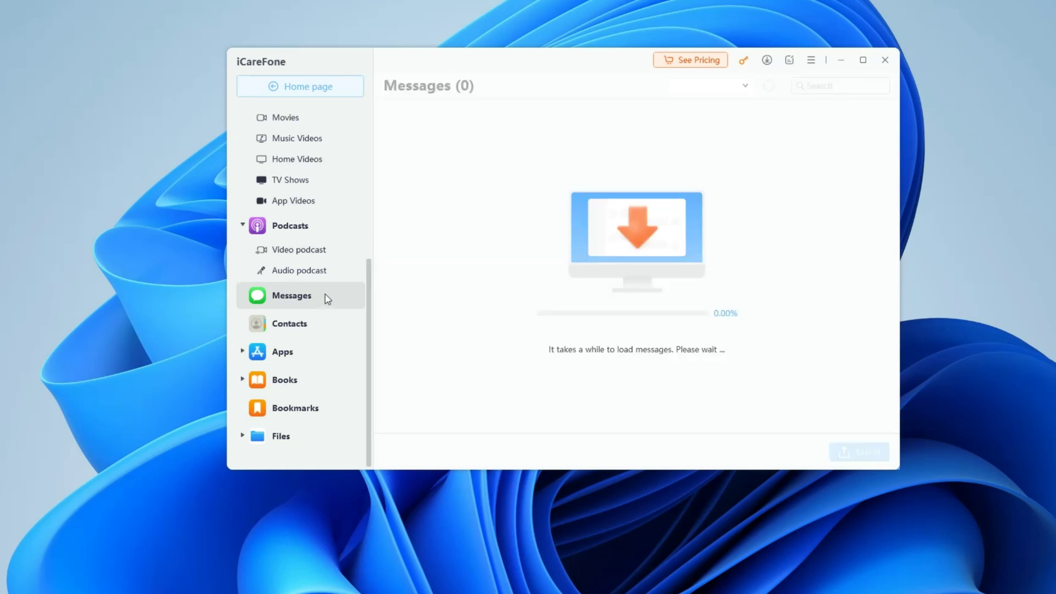
List the phone's 83 installed apps and dismiss the application error
click(330, 347)
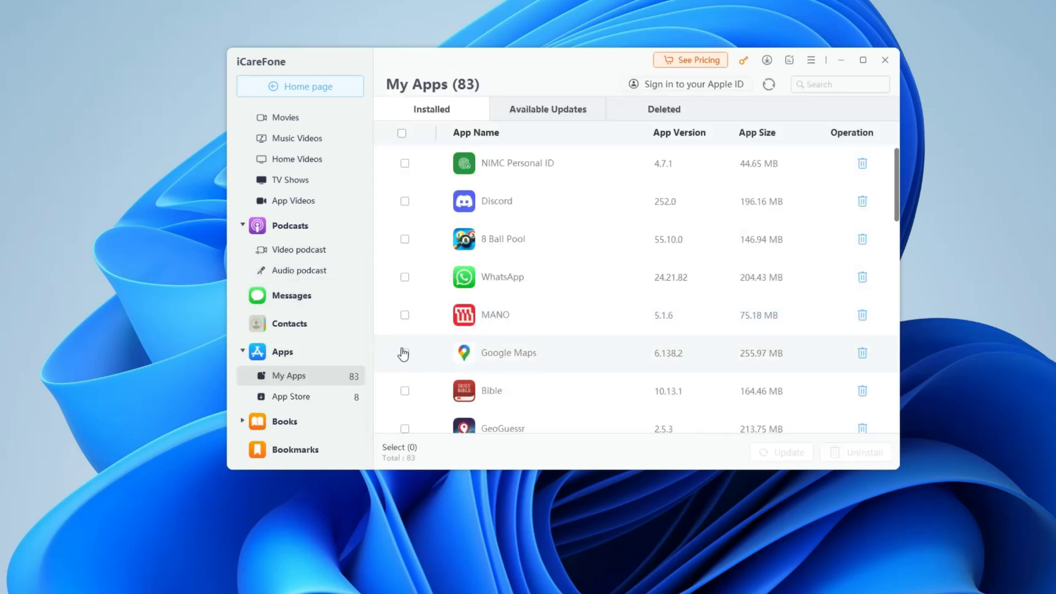
scroll(498, 308, down, 3)
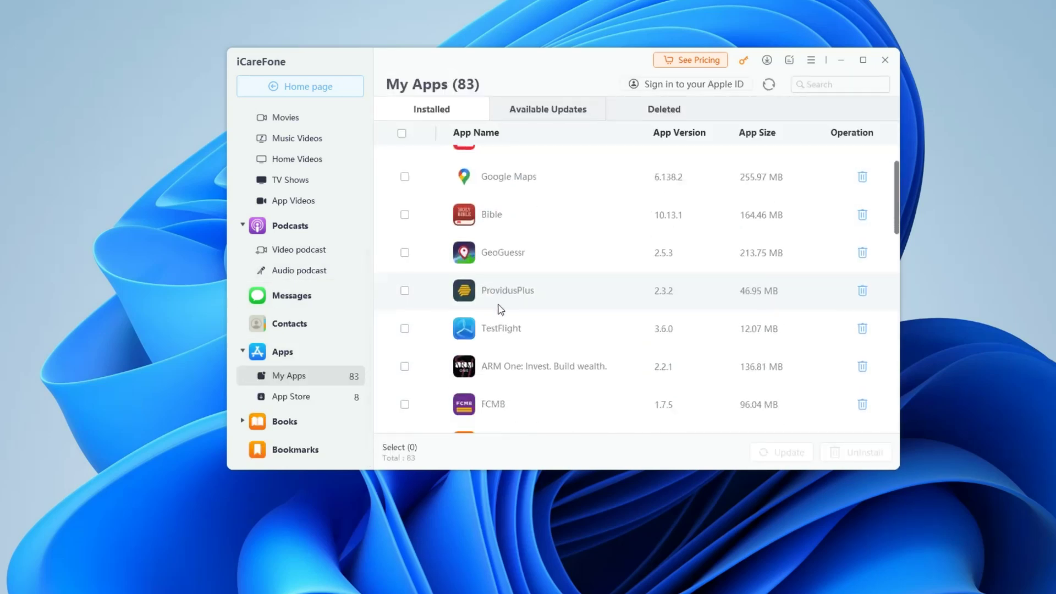
scroll(503, 313, up, 3)
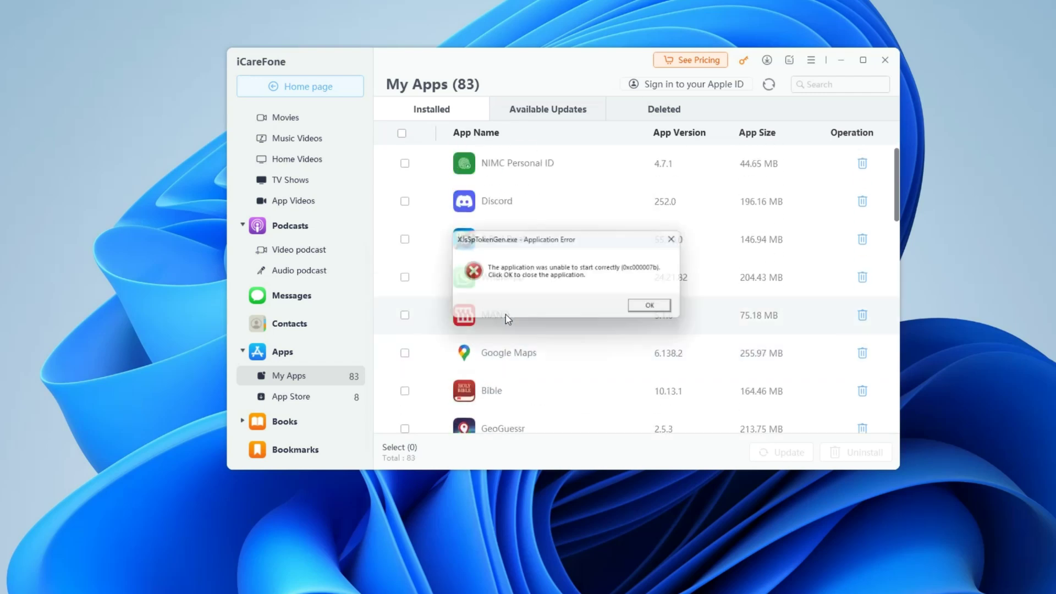
click(657, 309)
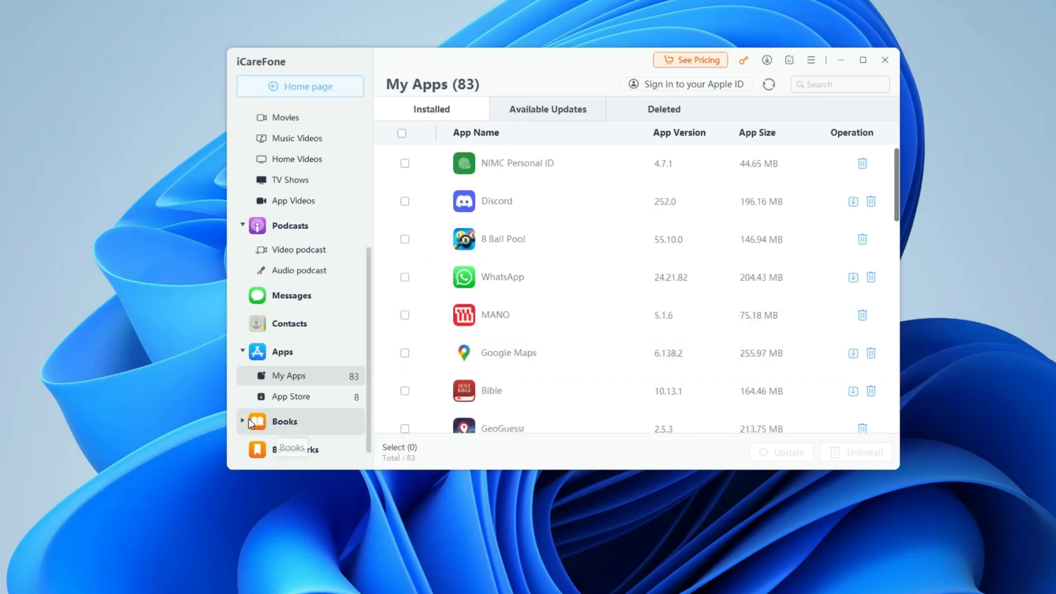
View the 15 user-file folders, then return to the 86-photo library
click(244, 353)
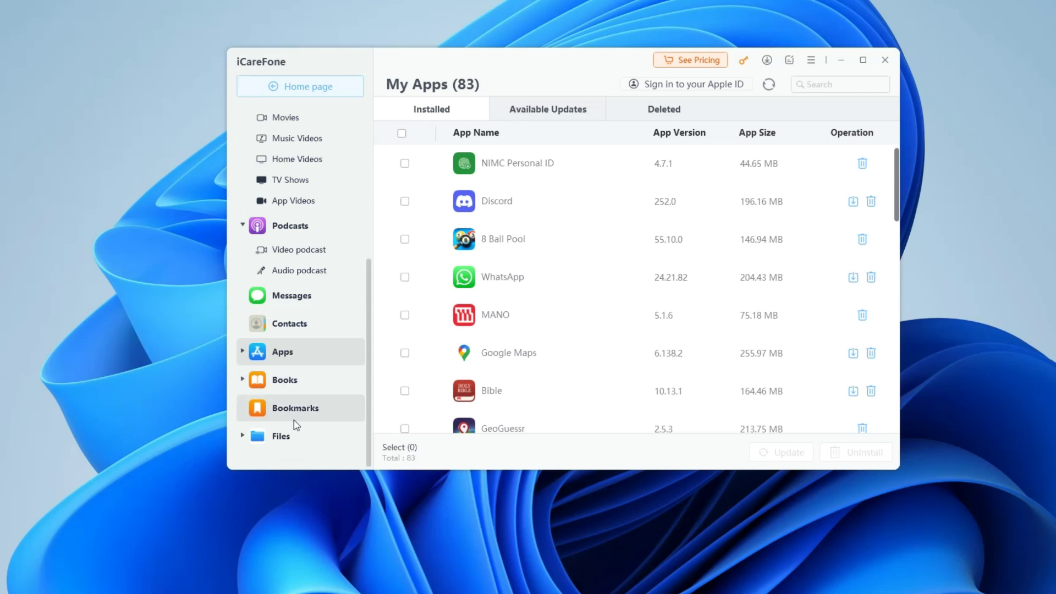
click(277, 437)
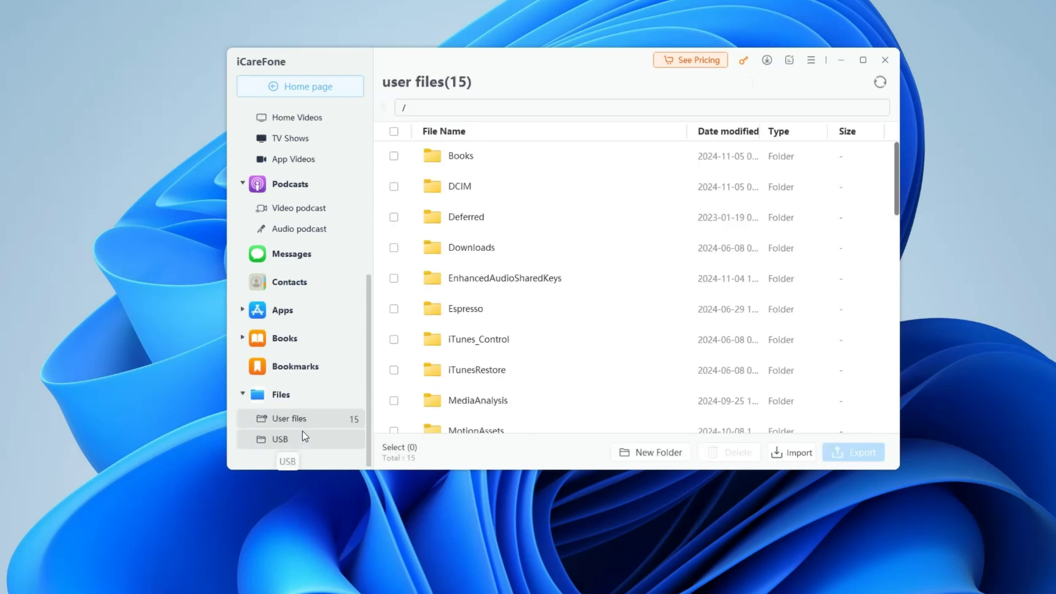
scroll(299, 374, up, 5)
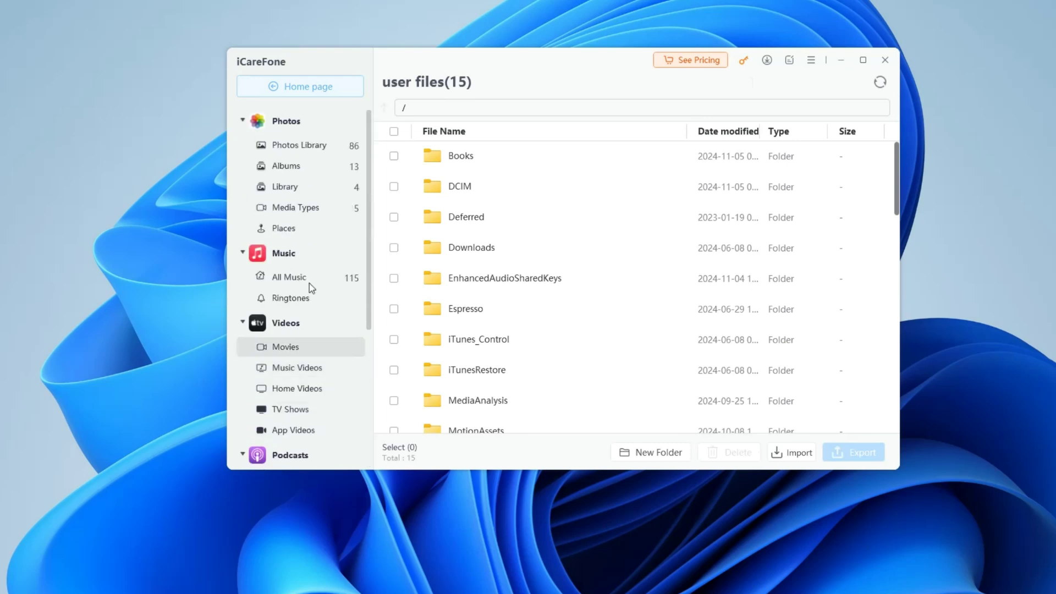
click(314, 148)
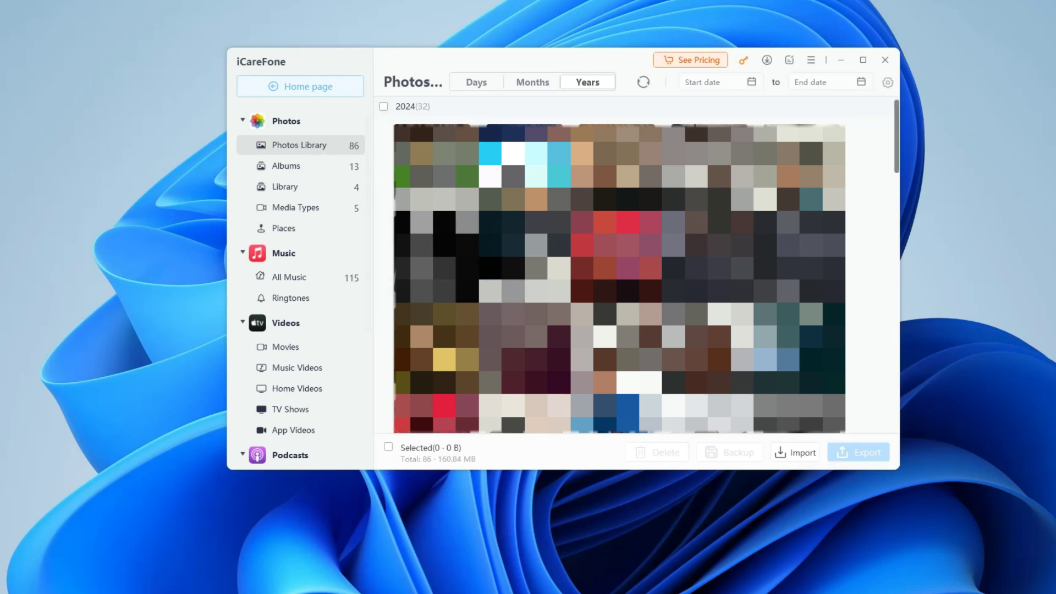
Export one selected 2024 photo to the PC, keeping the default photo format
click(506, 285)
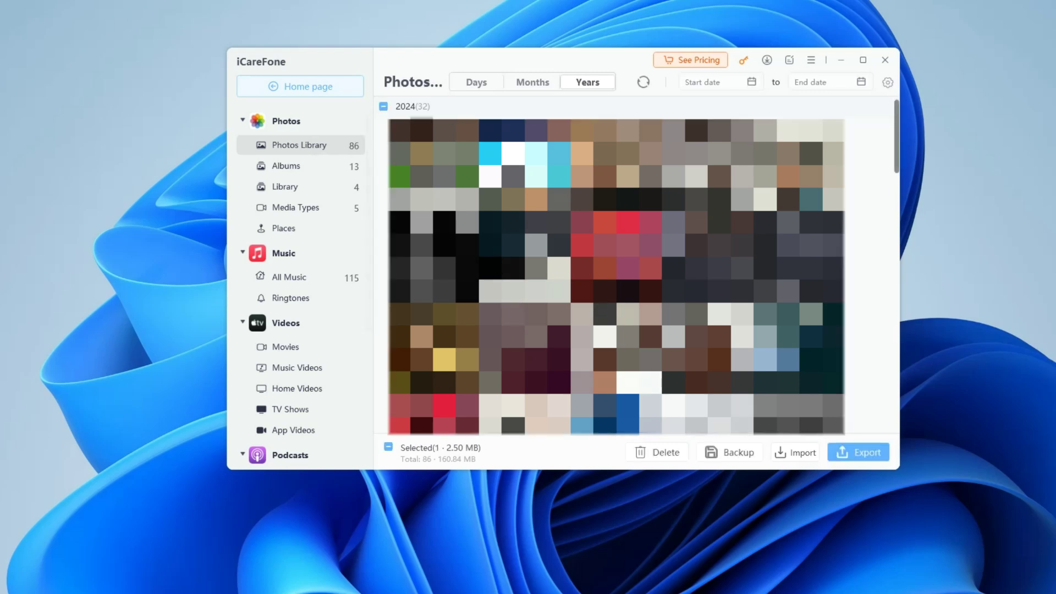
click(853, 453)
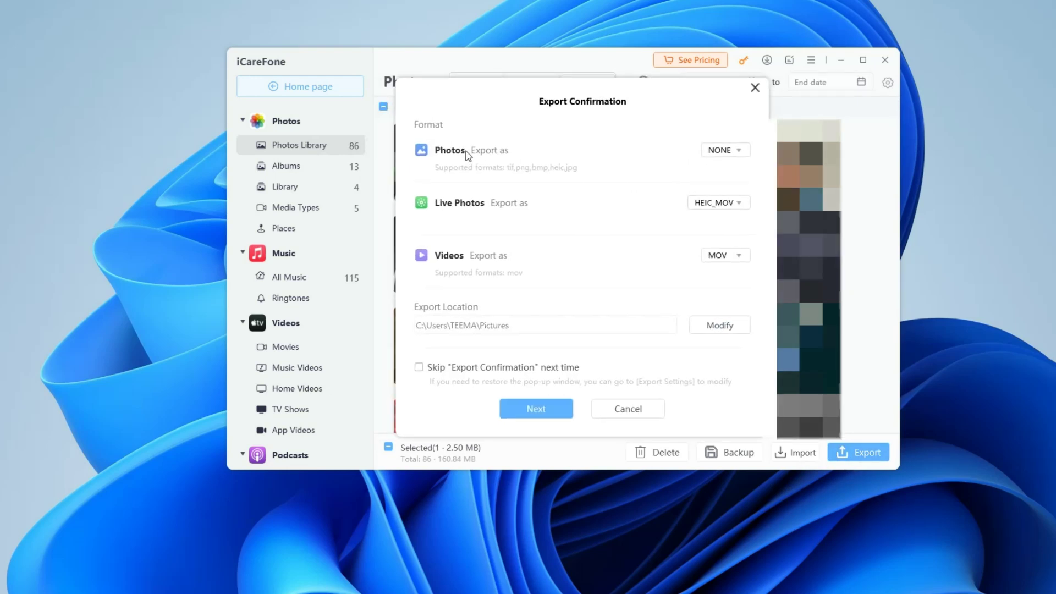
click(719, 154)
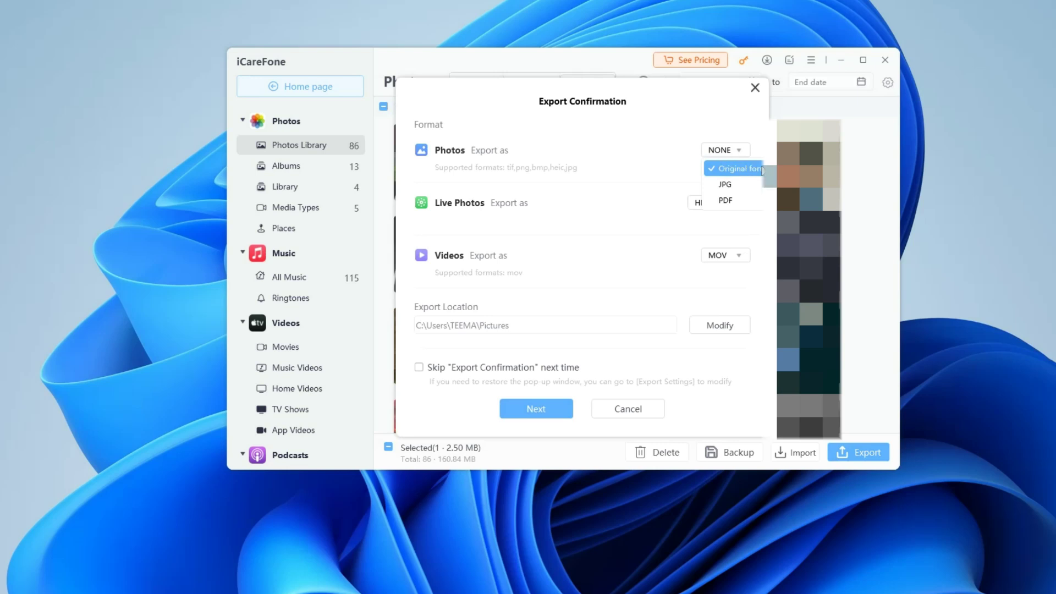
click(631, 150)
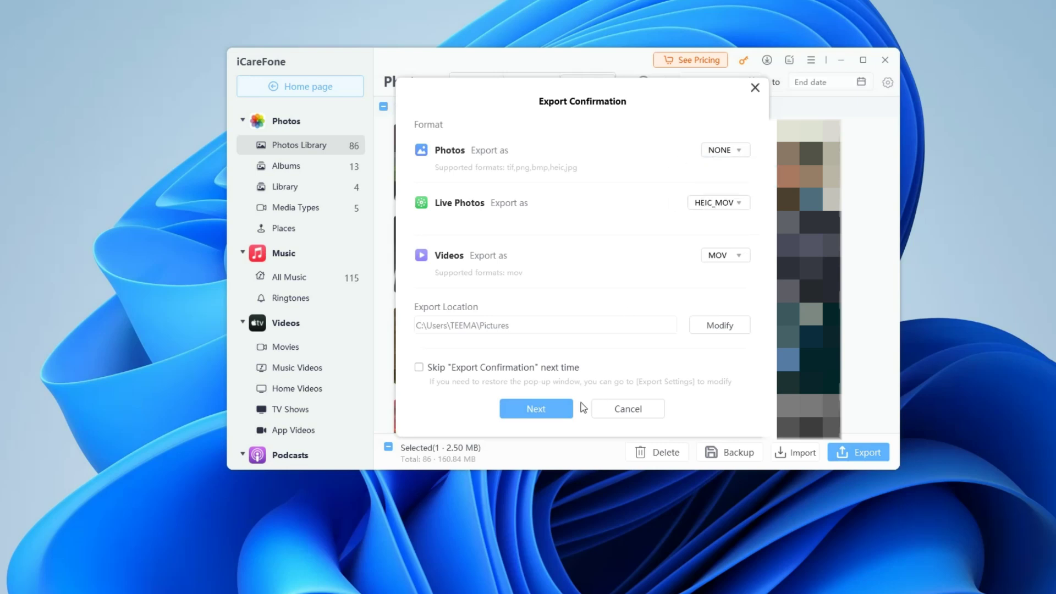
click(539, 411)
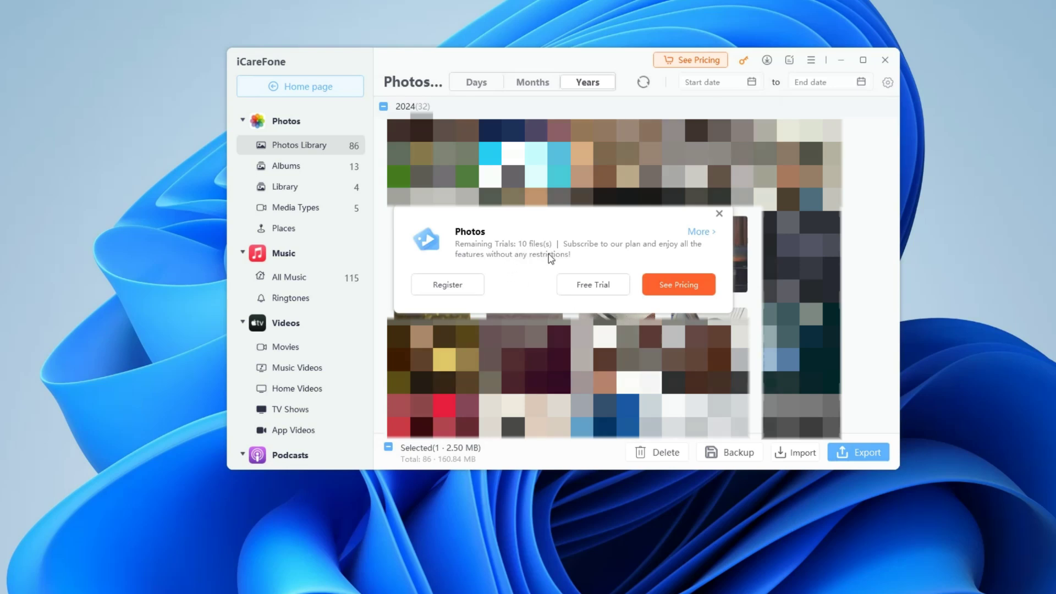
Continue on the free trial and open the exported IMG_7967 photo
click(586, 285)
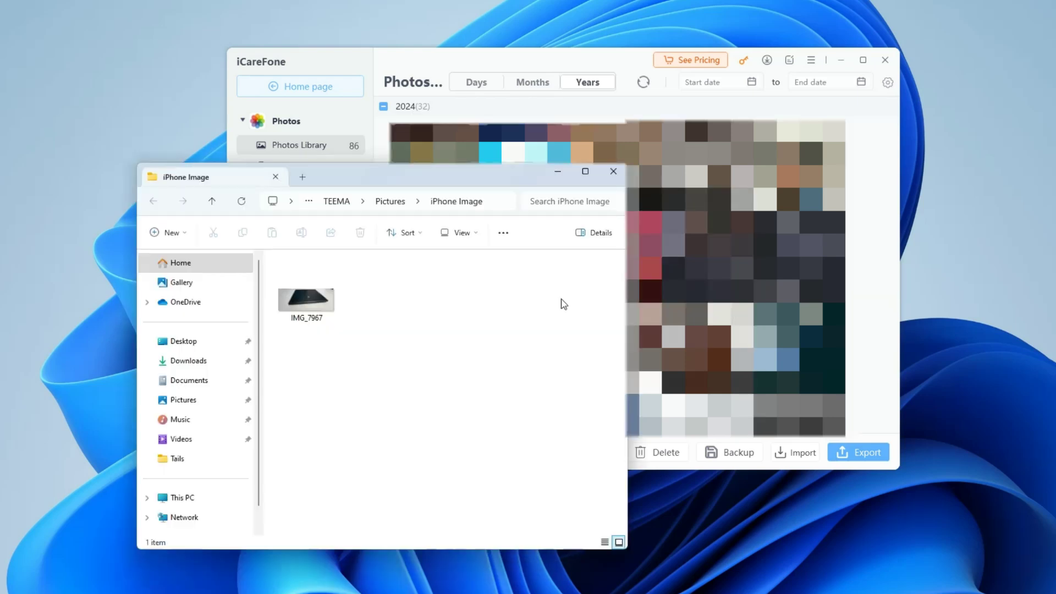
double_click(306, 300)
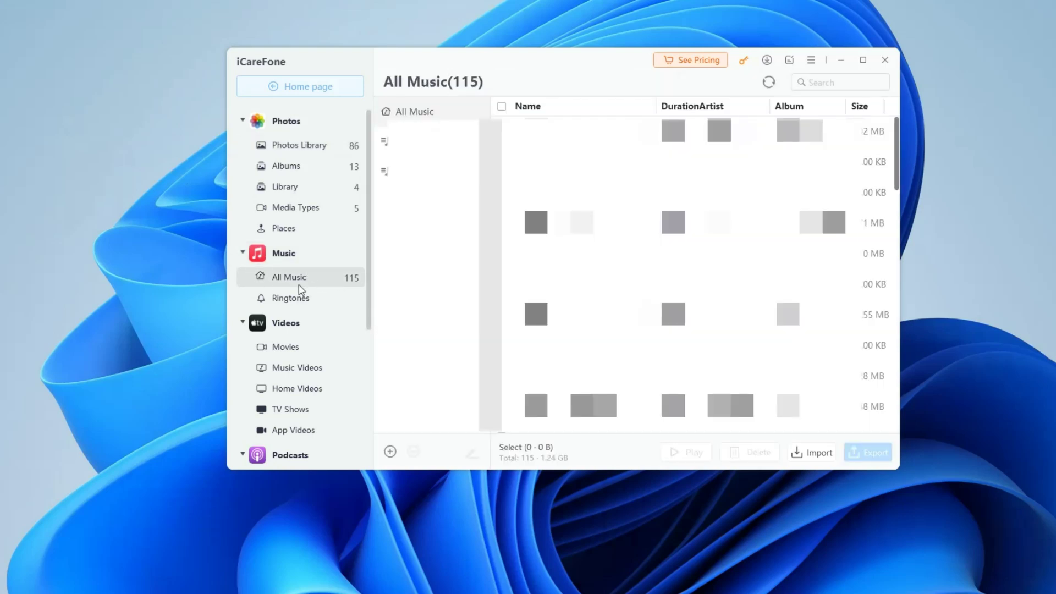
Collapse the Files category, return to the home page, and open Backup & Restore for the iPhone 12 Pro
scroll(280, 305, down, 5)
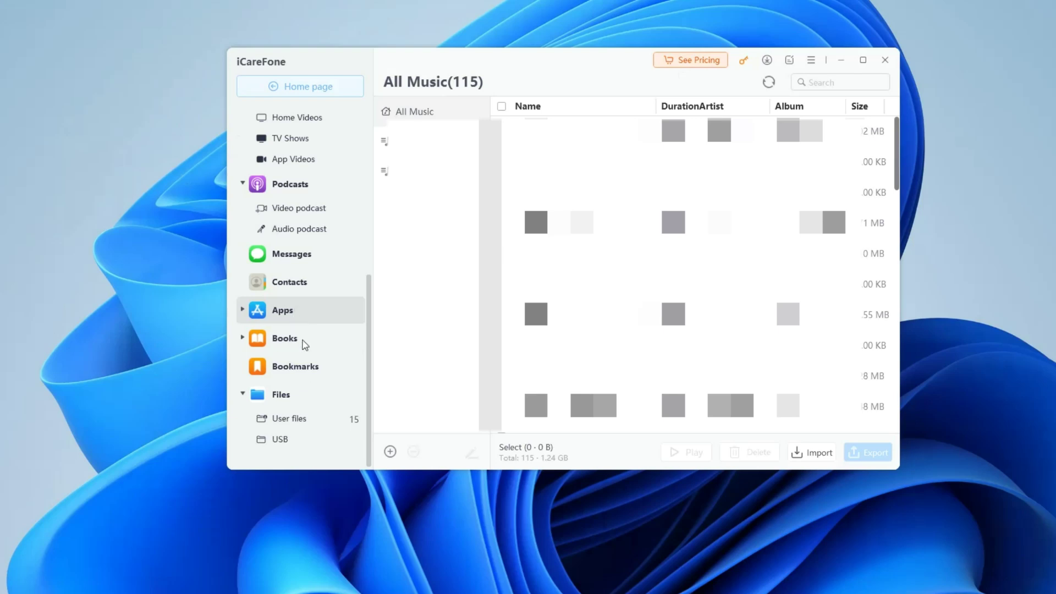
click(242, 395)
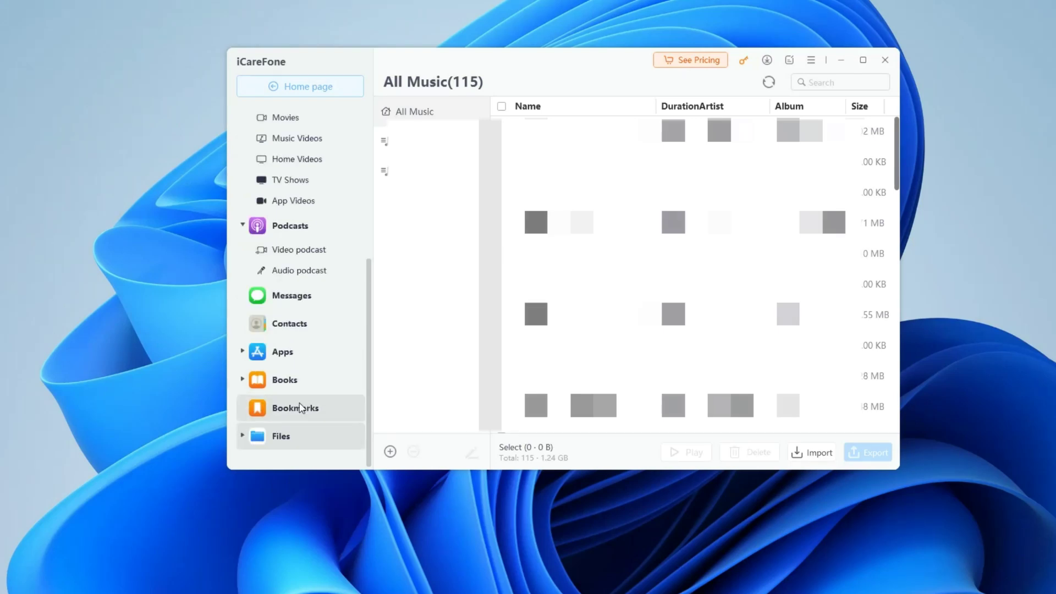
scroll(301, 402, up, 5)
scroll(307, 391, down, 5)
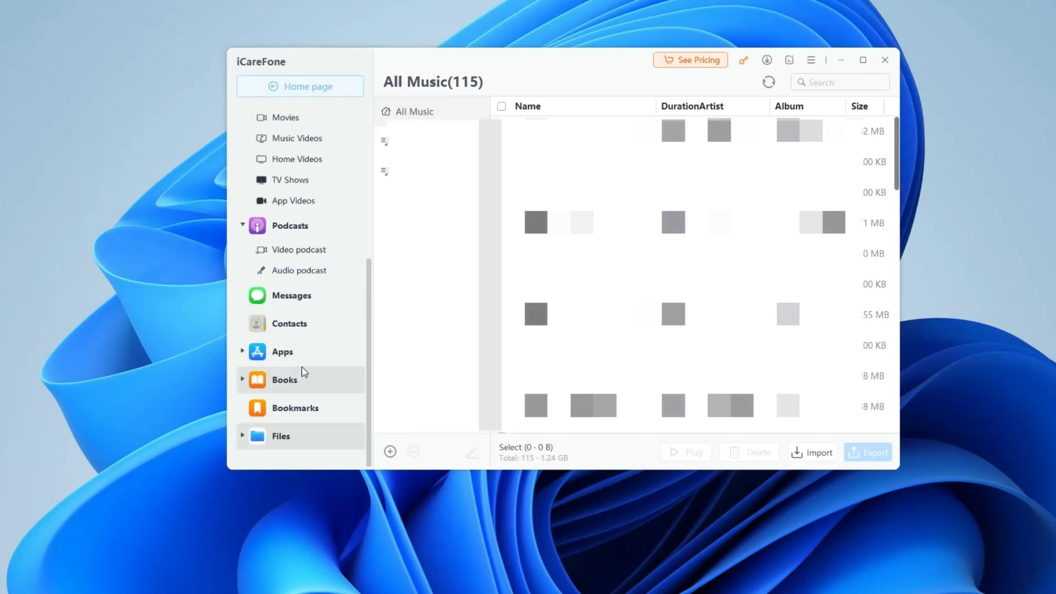
click(300, 86)
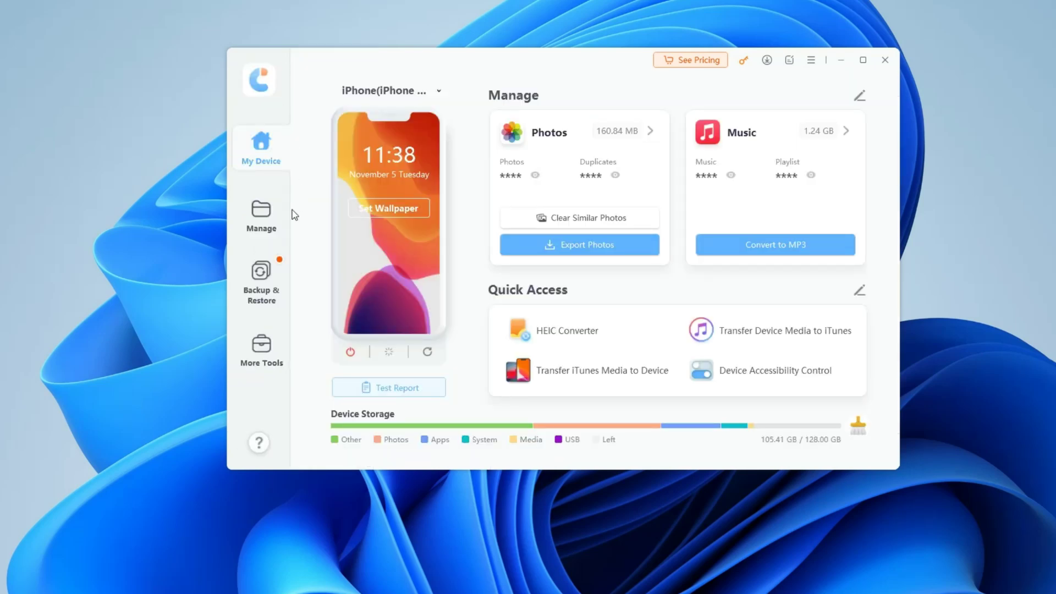
click(267, 276)
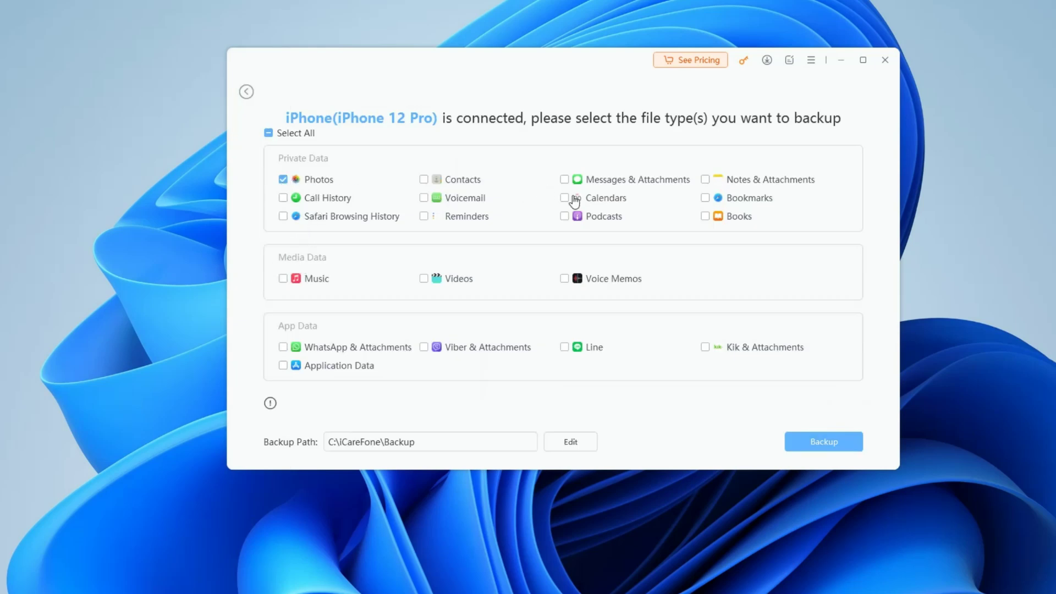
Tick all eleven Private Data types, from Call History and Contacts through Notes, Bookmarks and Books
click(283, 198)
click(283, 216)
click(423, 179)
click(424, 198)
click(424, 216)
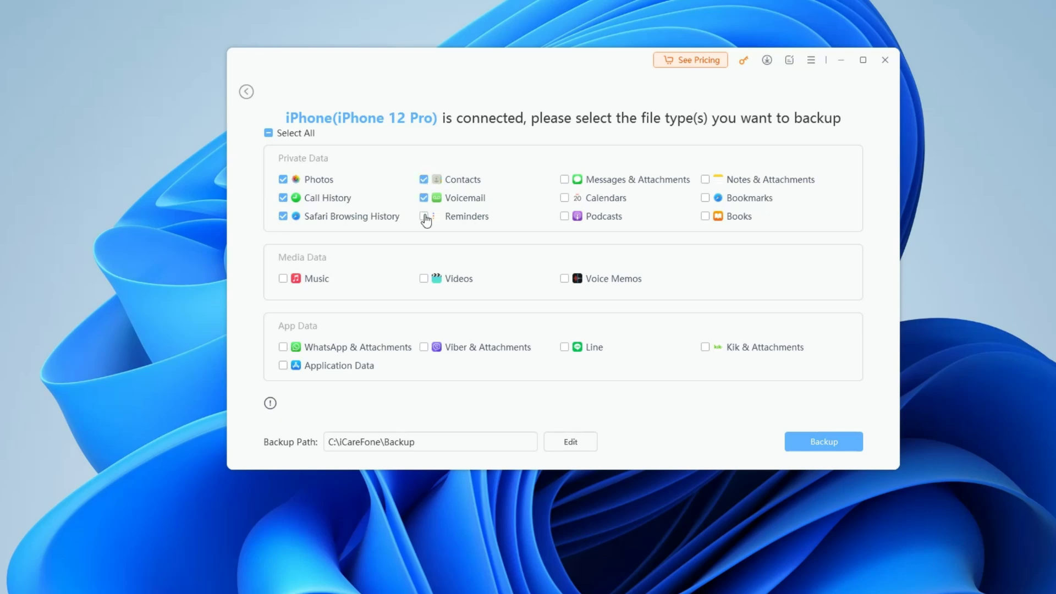
click(565, 180)
click(565, 198)
click(565, 216)
click(705, 180)
click(705, 198)
click(705, 216)
Highlight the backup folder path, accept the required encryption, and show the More Tools page
drag(438, 449, 295, 444)
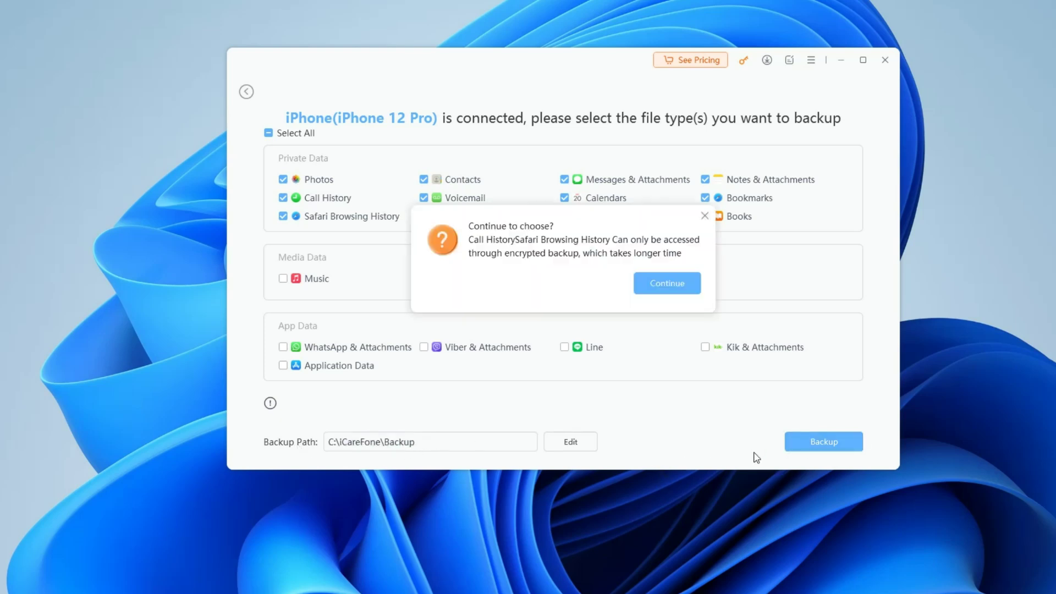
click(639, 285)
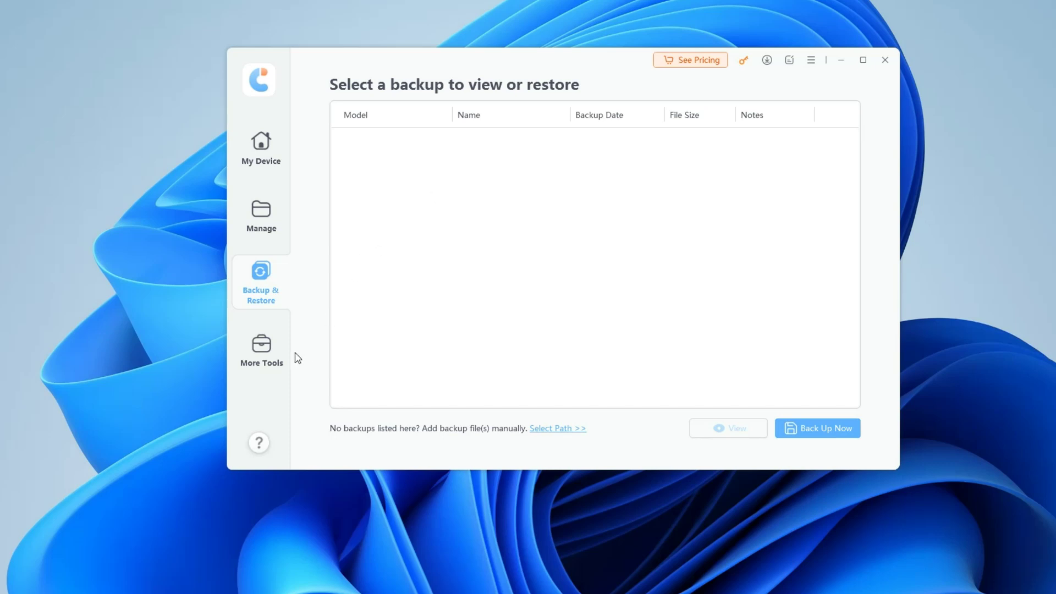
click(265, 352)
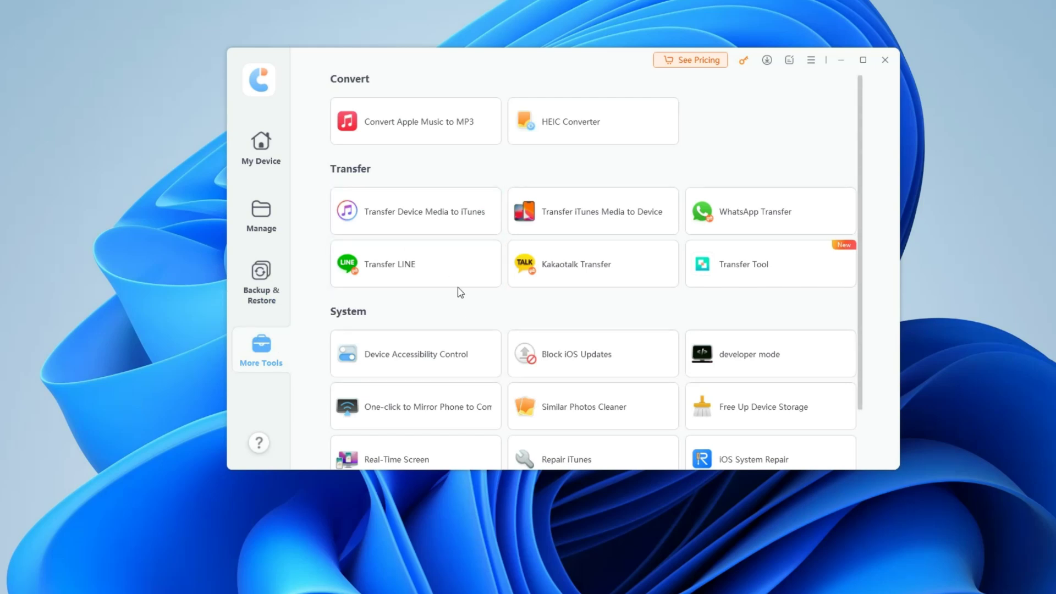
Open iCareFone's pricing page listing 1-month, 1-year and lifetime licenses
scroll(483, 165, down, 2)
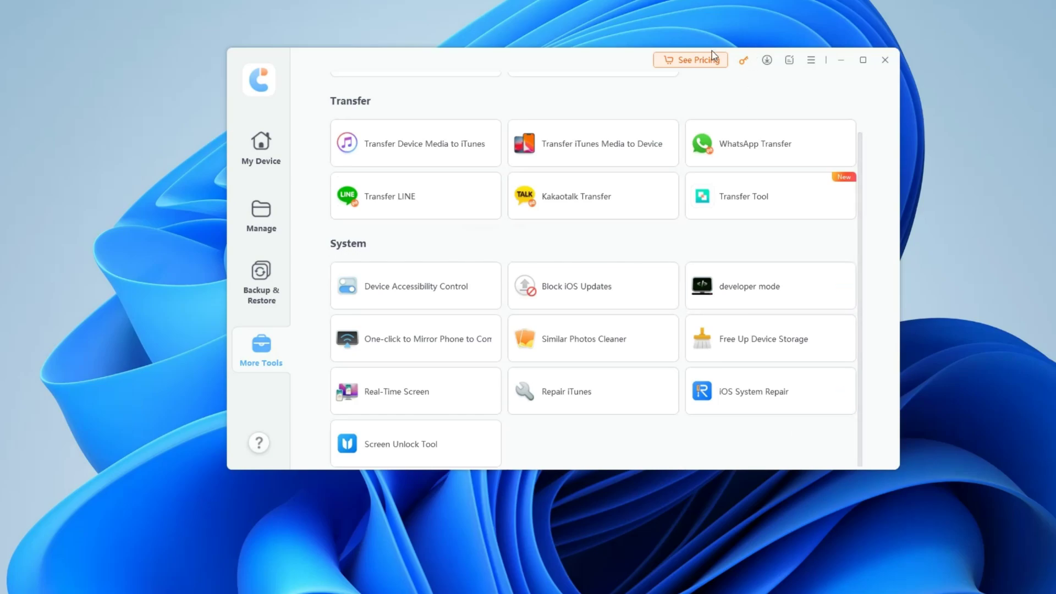
click(697, 60)
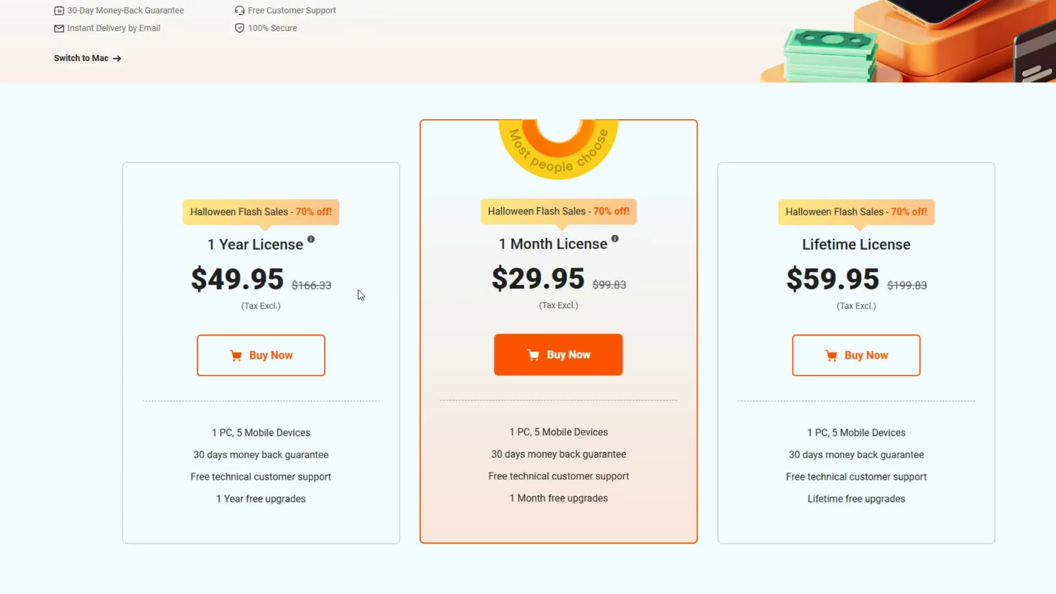
drag(191, 275, 237, 263)
triple_click(212, 246)
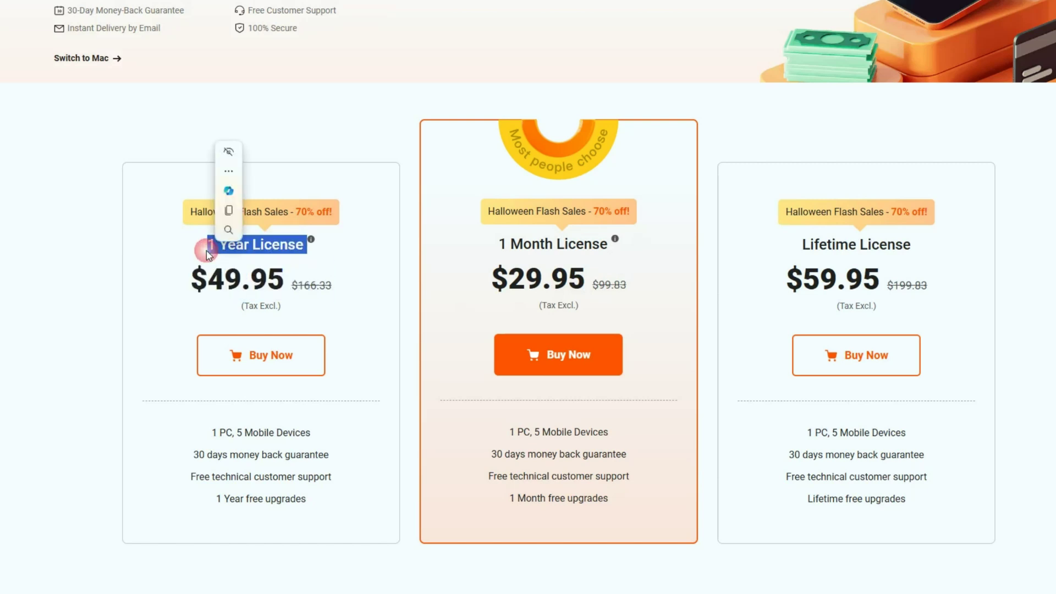
click(316, 274)
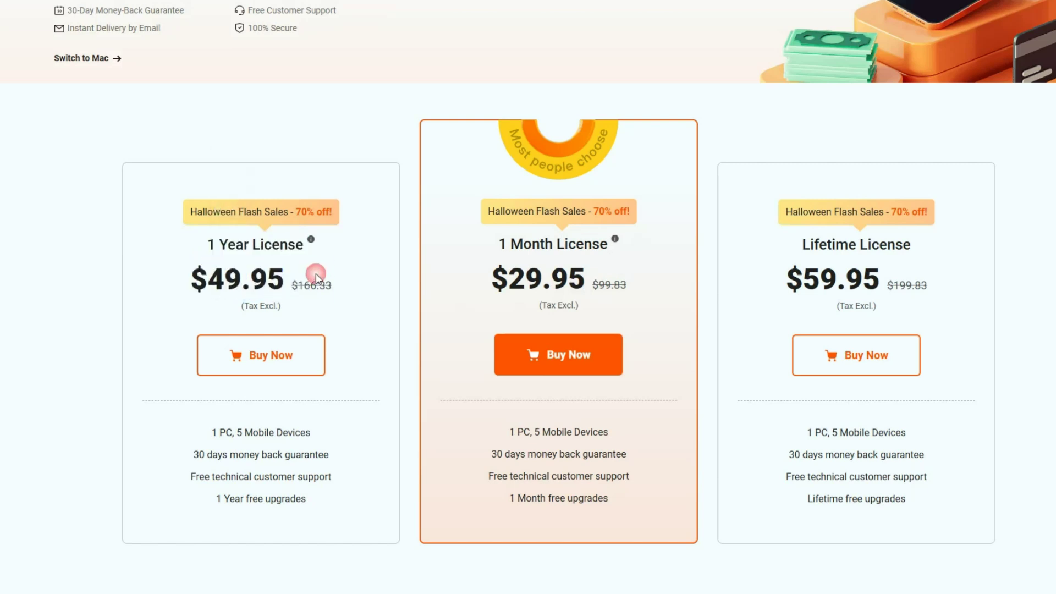
drag(493, 247, 612, 246)
click(631, 260)
drag(804, 433, 907, 433)
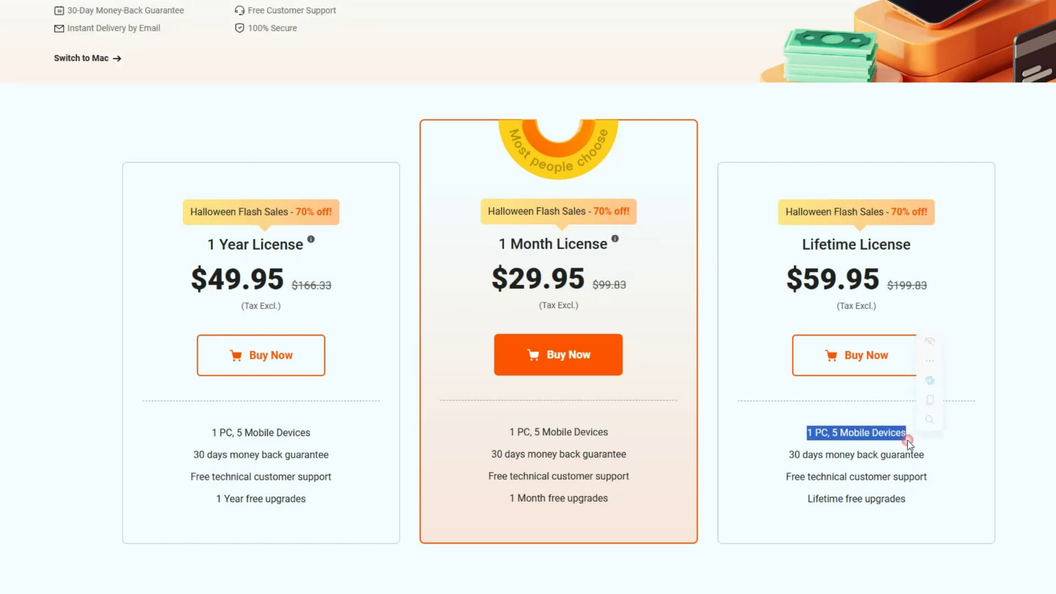
mouse_move(785, 278)
mouse_down()
mouse_move(930, 279)
mouse_move(883, 279)
mouse_up()
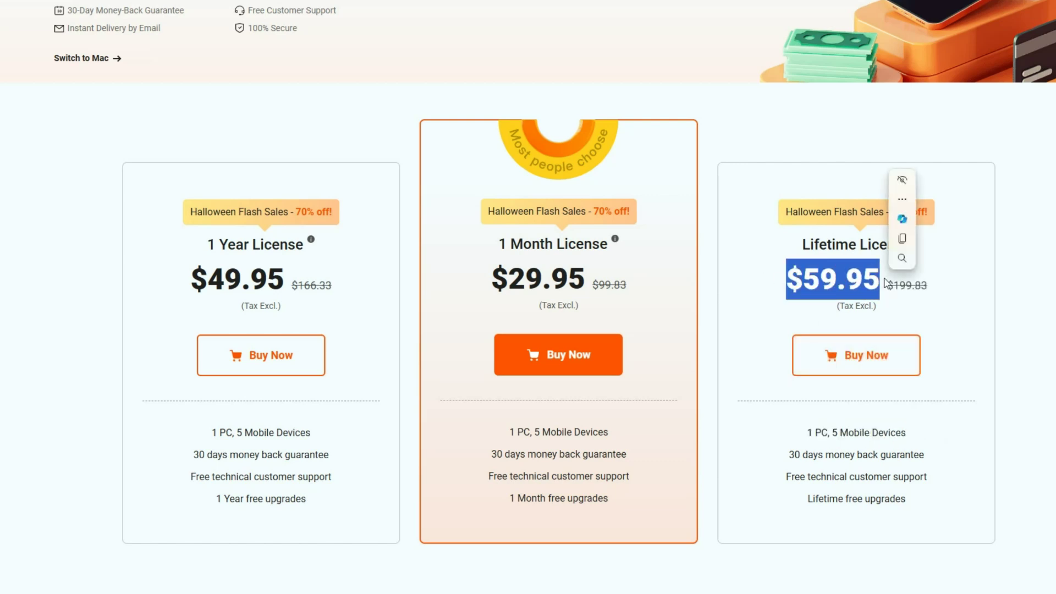
click(894, 282)
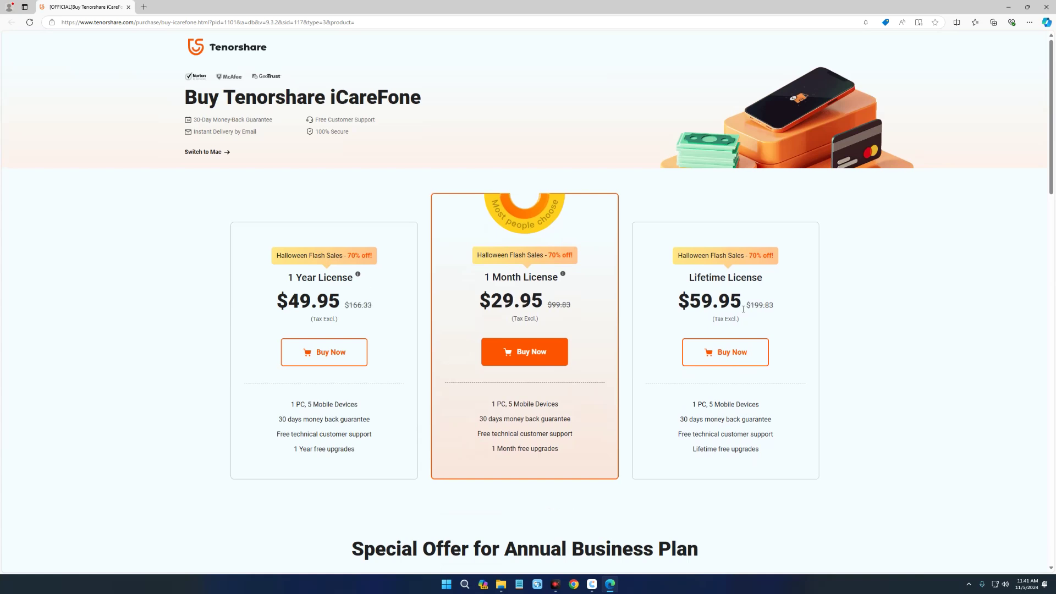
Review the annual business plans, trying 10 PCs ($69.95) before reselecting Unlimited PCs ($499.00)
scroll(744, 309, down, 3)
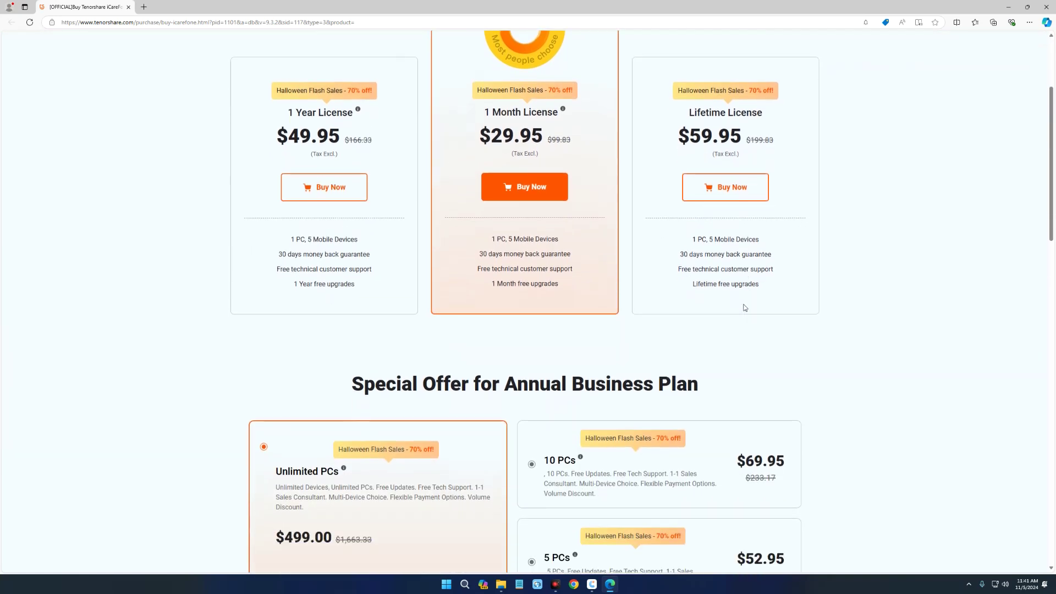
scroll(744, 308, down, 2)
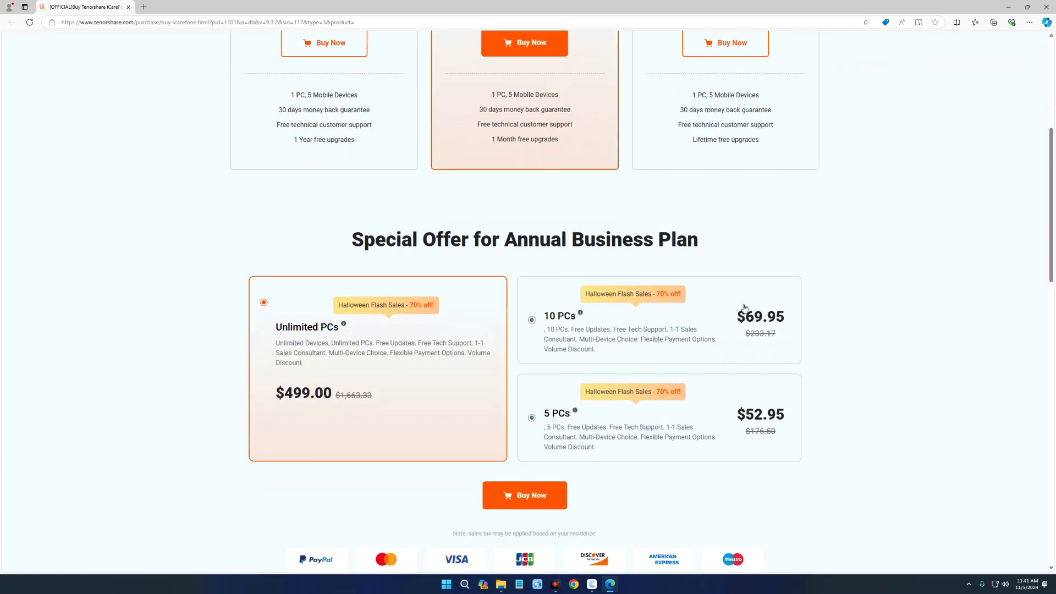
scroll(735, 308, down, 1)
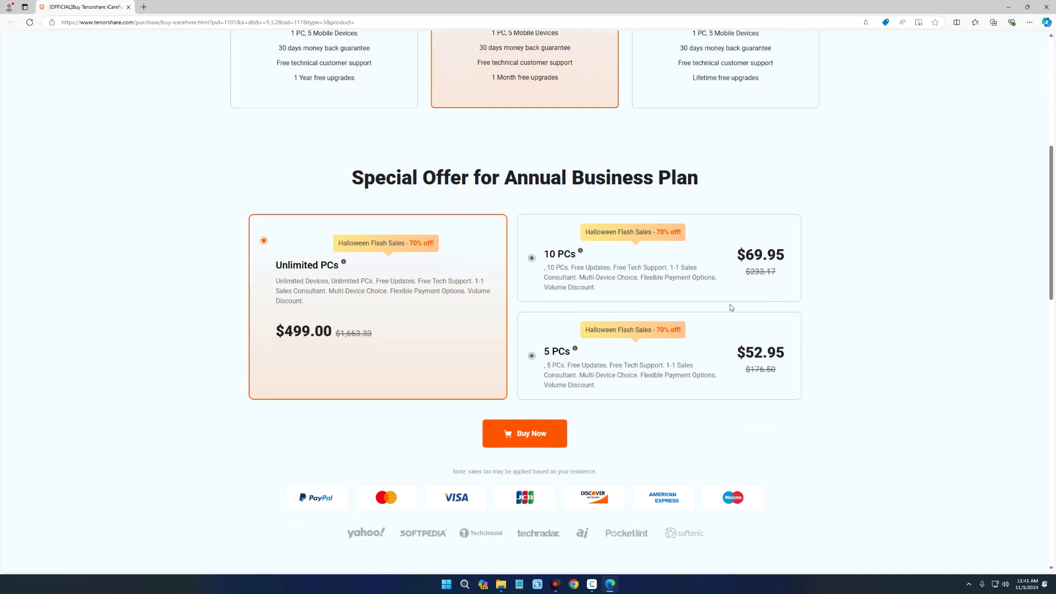
click(542, 274)
mouse_move(575, 348)
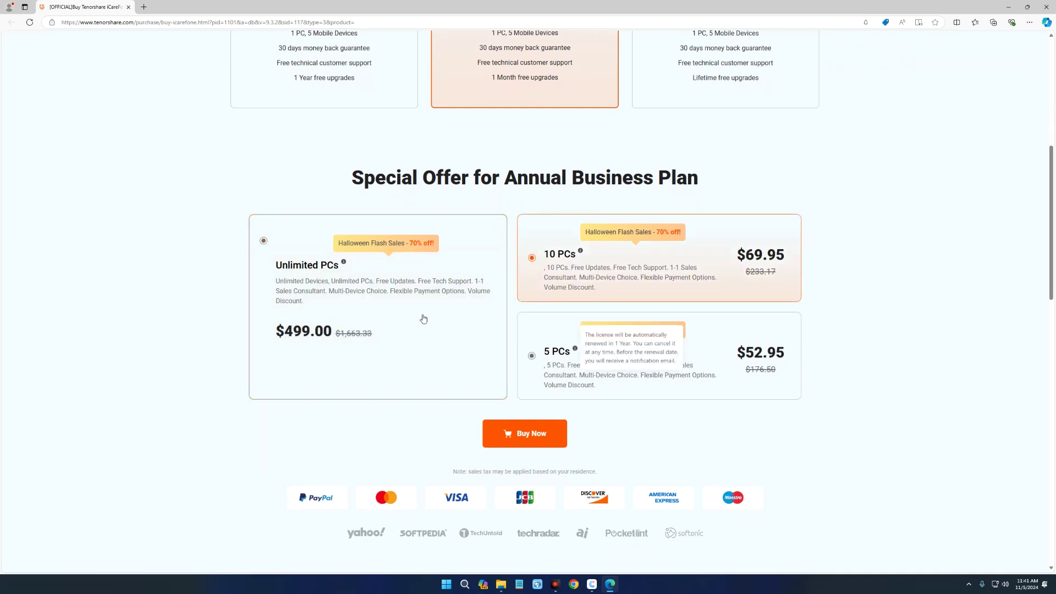
click(424, 320)
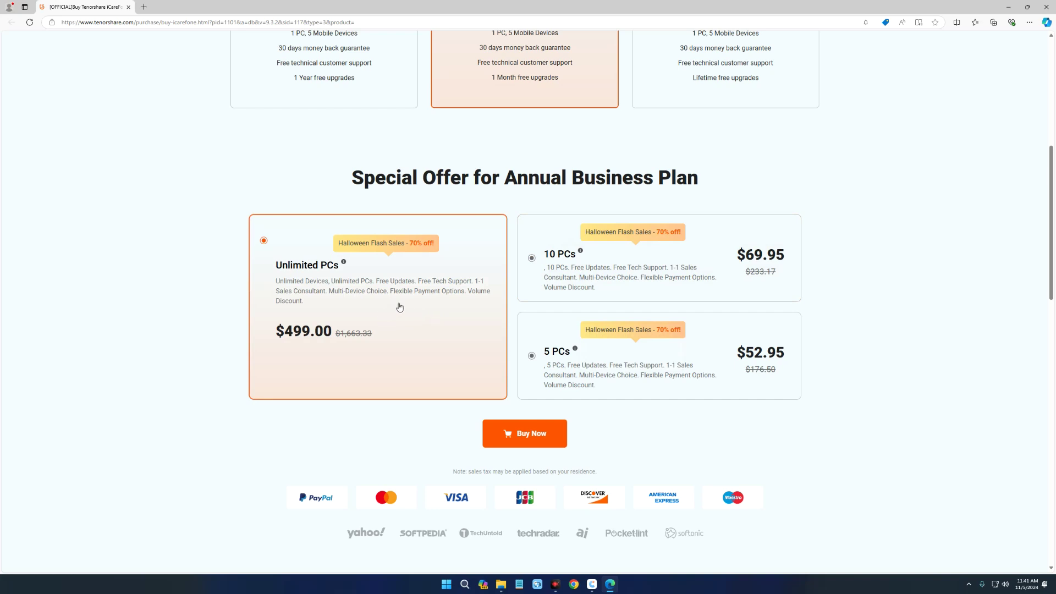
mouse_move(332, 339)
mouse_down()
mouse_move(302, 332)
mouse_move(284, 275)
mouse_up()
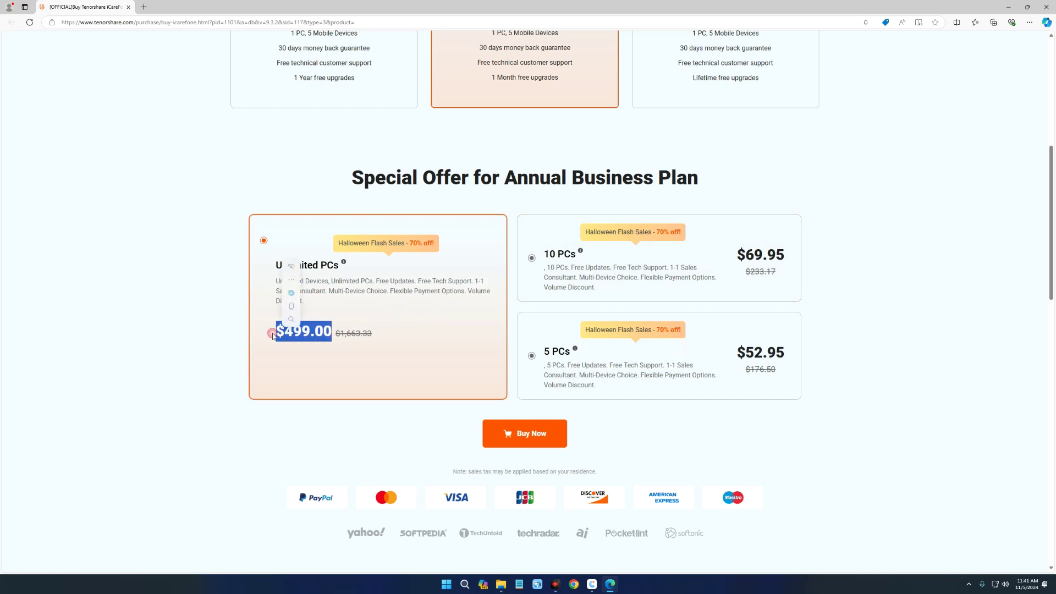
click(385, 350)
scroll(403, 367, up, 4)
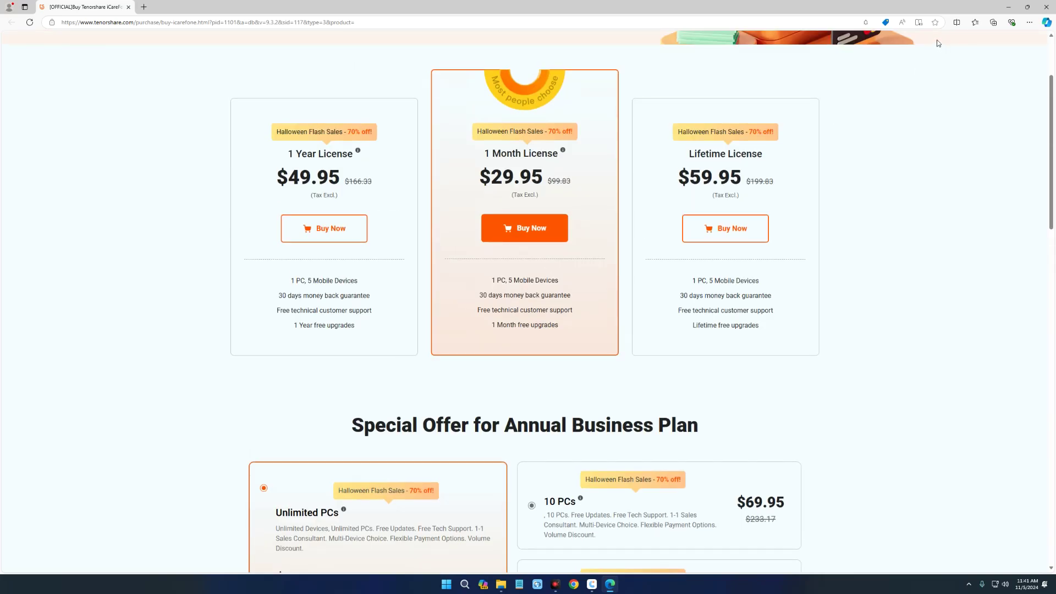